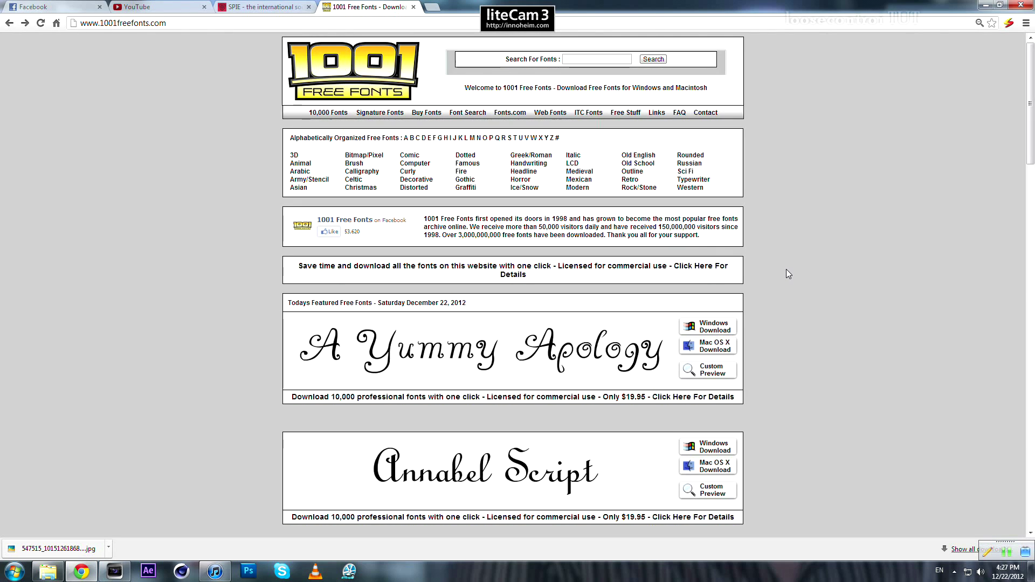
Switch briefly to the Vegas Pro project, then return to the 1001 Free Fonts site.
click(123, 573)
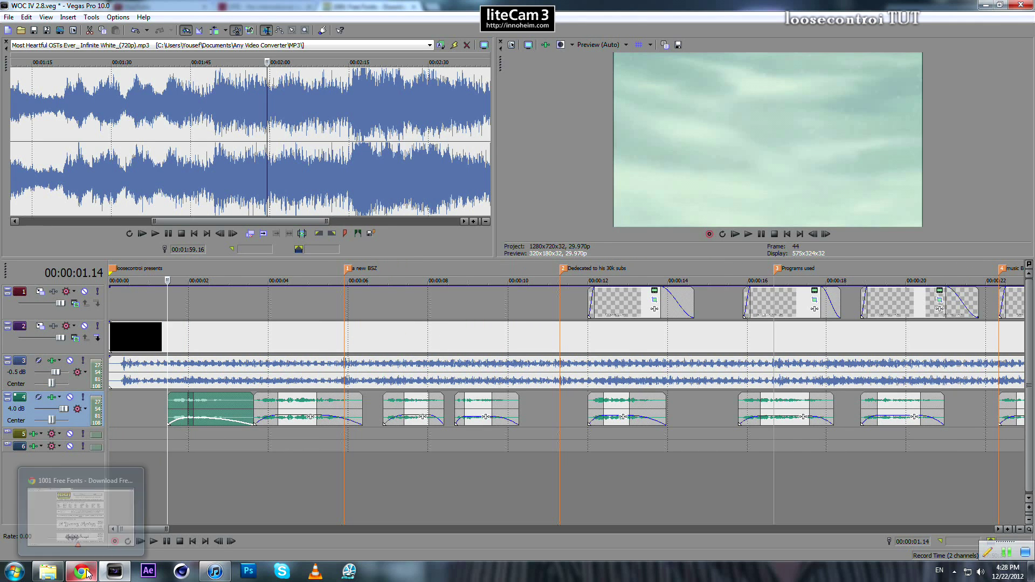
click(86, 573)
Browse the 1001 Free Fonts homepage and open its Handwriting font category.
scroll(118, 140, down, 6)
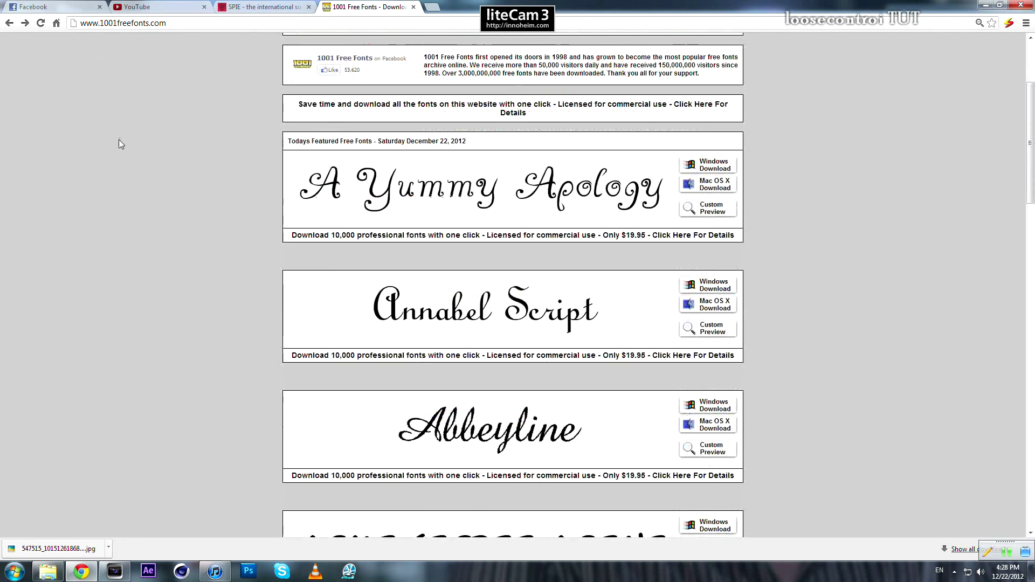
scroll(60, 293, up, 10)
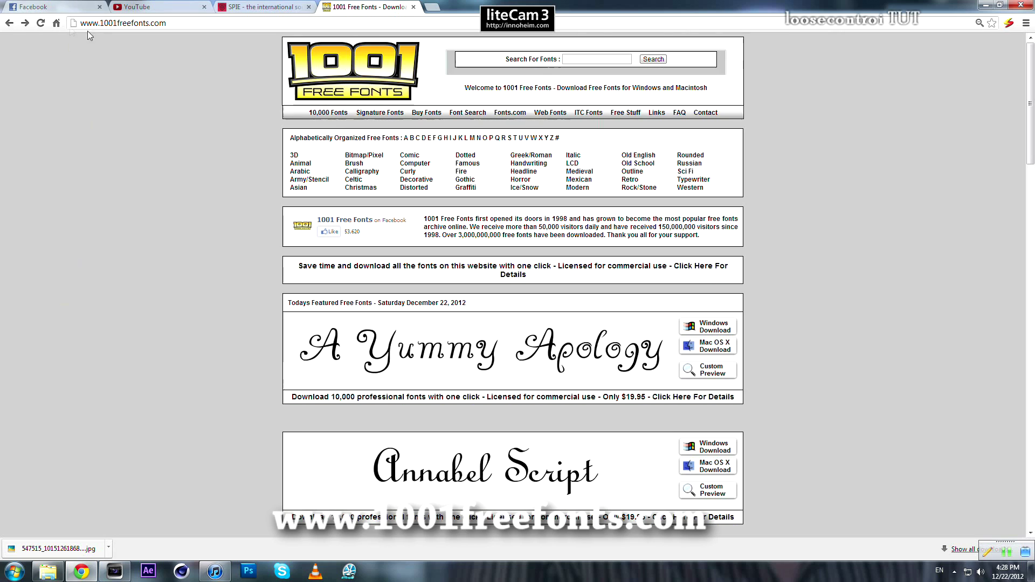
drag(100, 23, 173, 22)
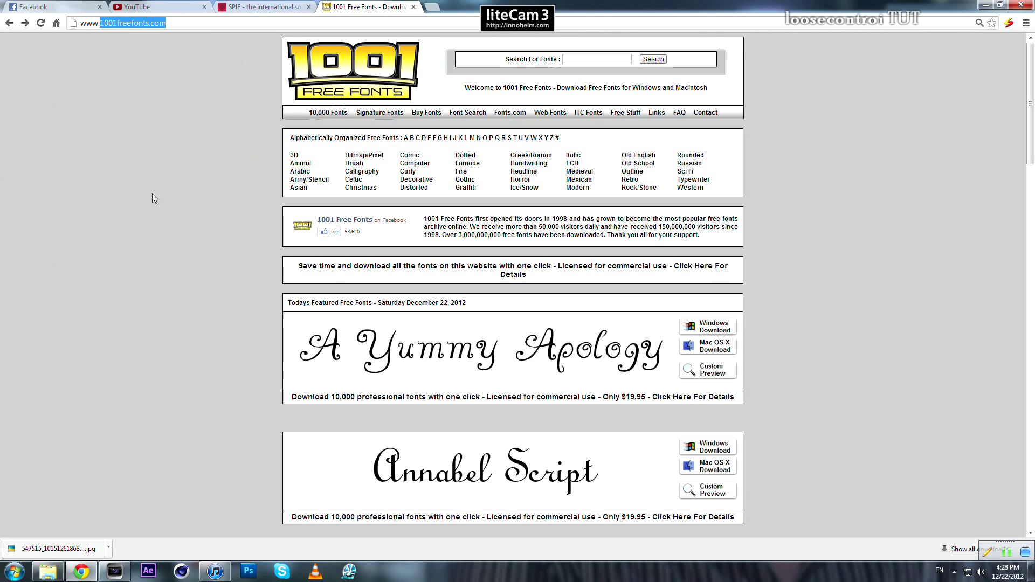
click(468, 179)
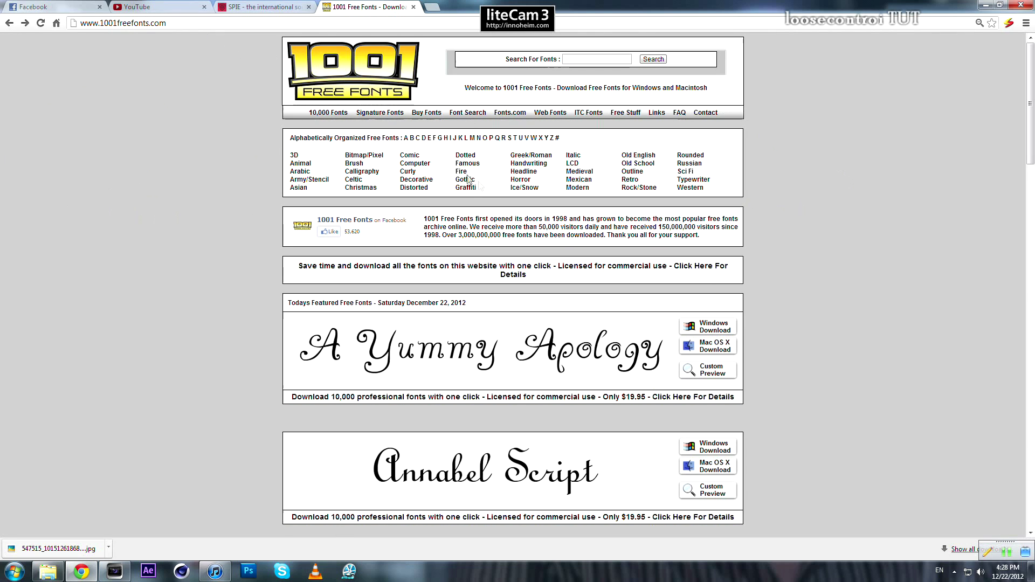
click(533, 167)
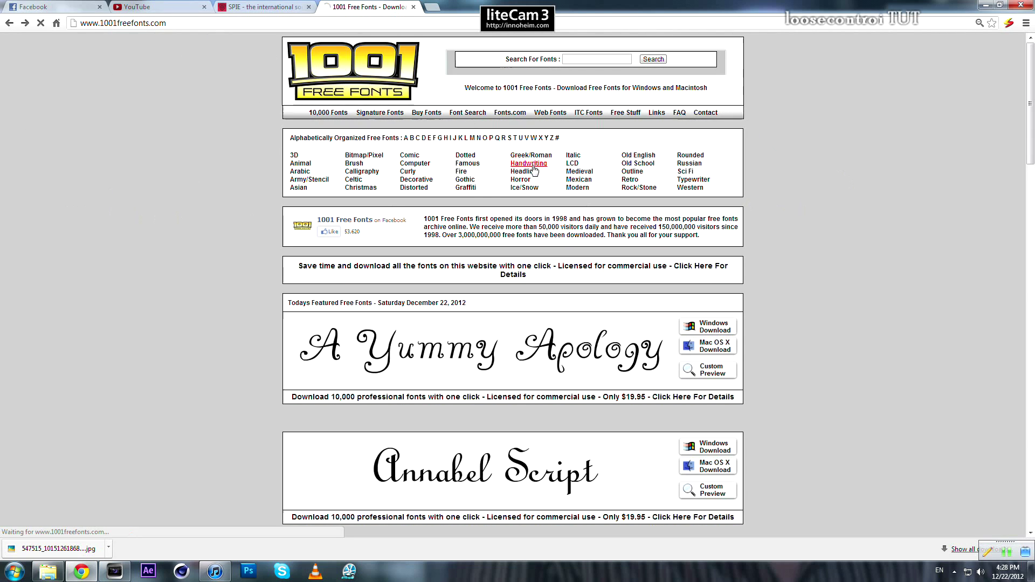
scroll(190, 284, down, 15)
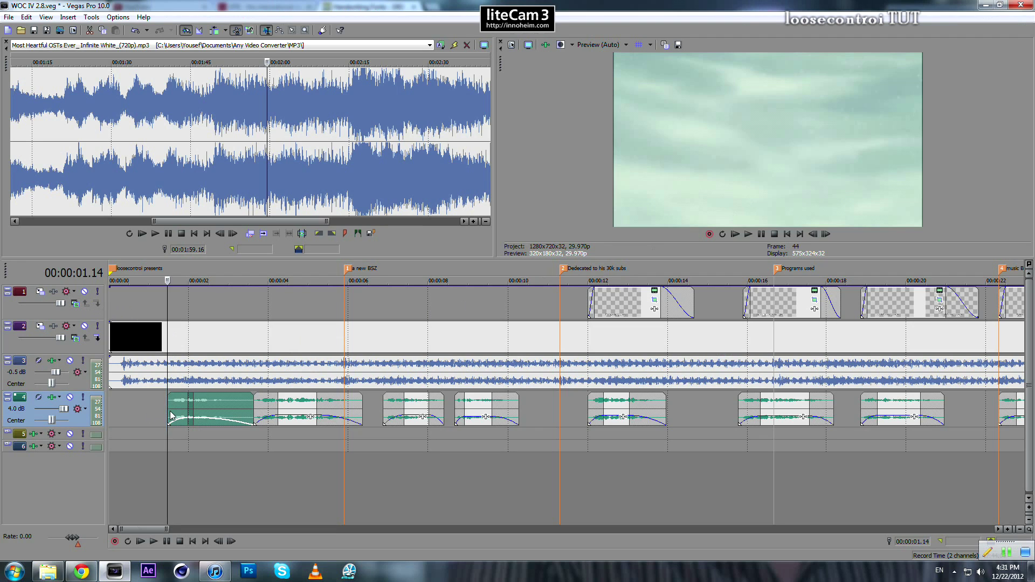
Place the playback position on empty timeline at 00:06:28.26, past the last events.
click(173, 372)
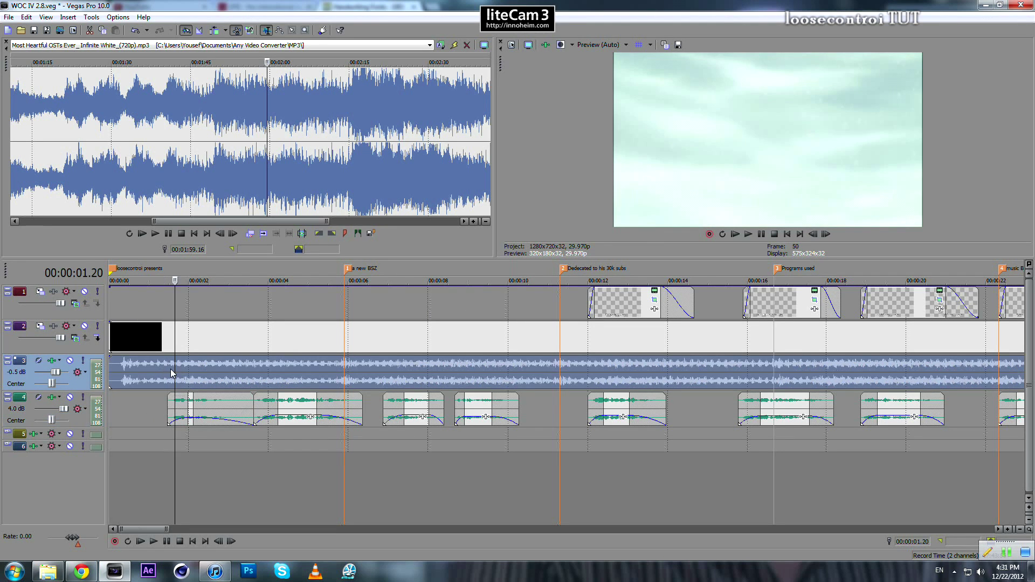
click(168, 372)
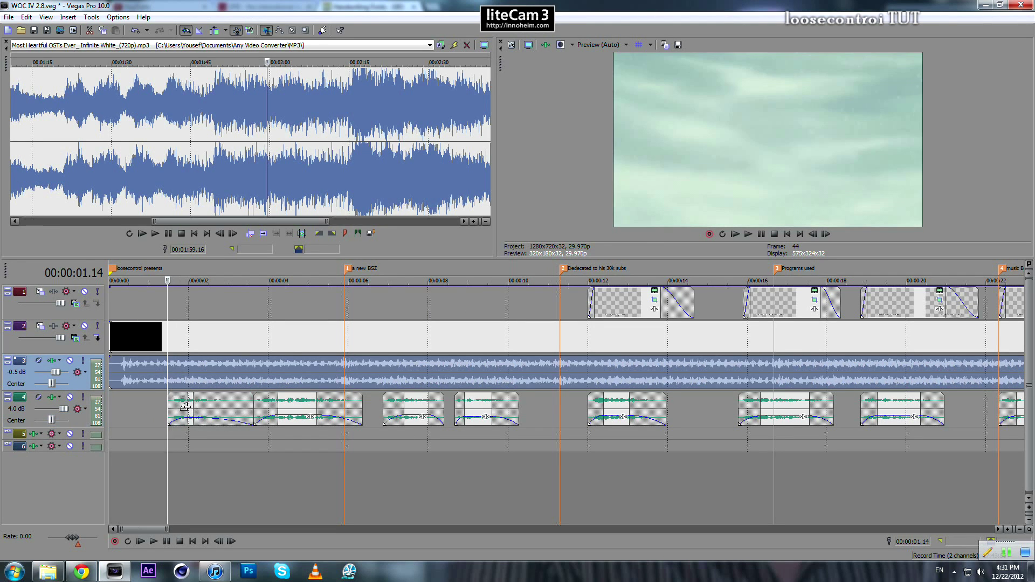
scroll(347, 304, down, 6)
scroll(347, 303, down, 3)
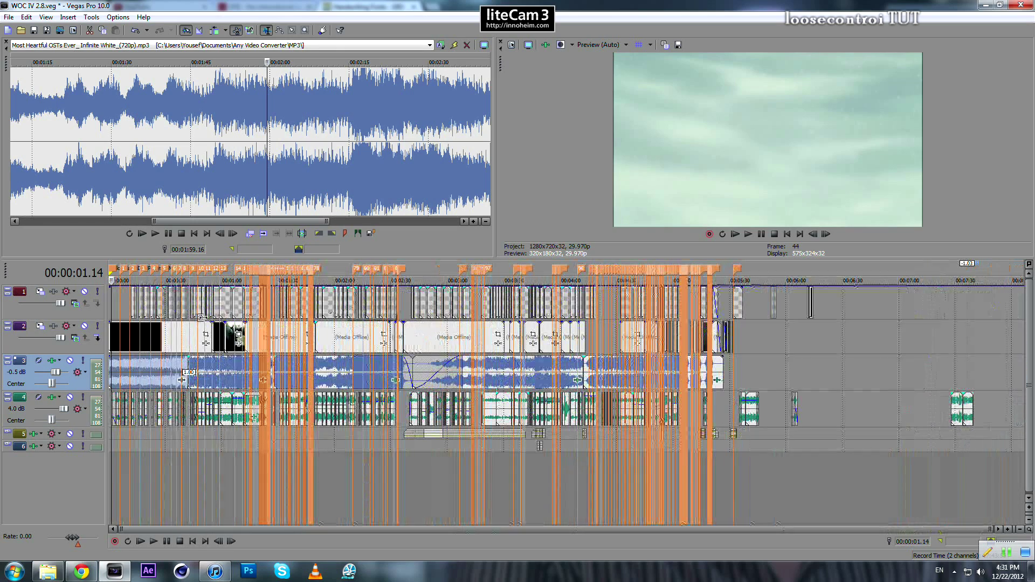
click(858, 280)
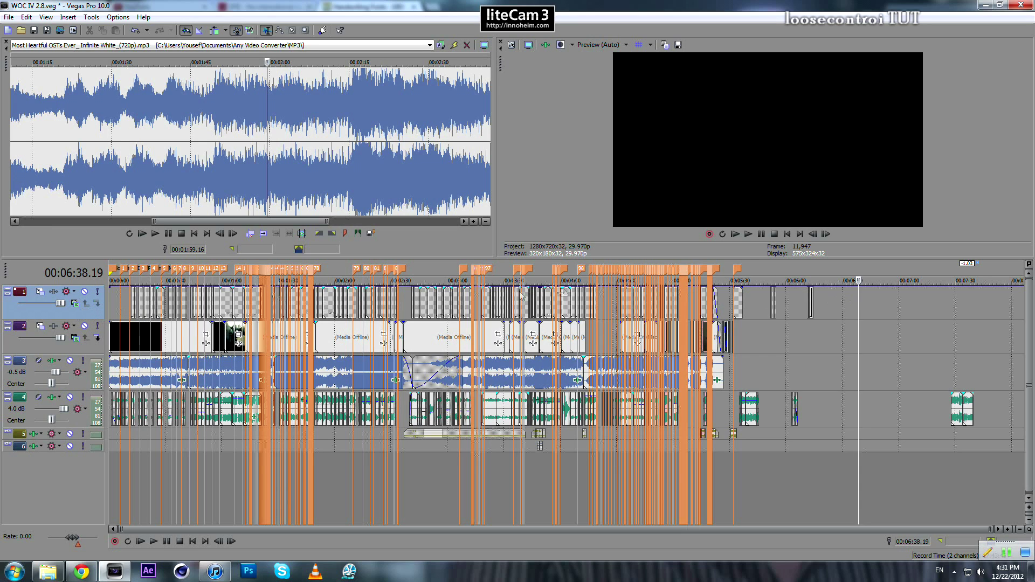
click(845, 306)
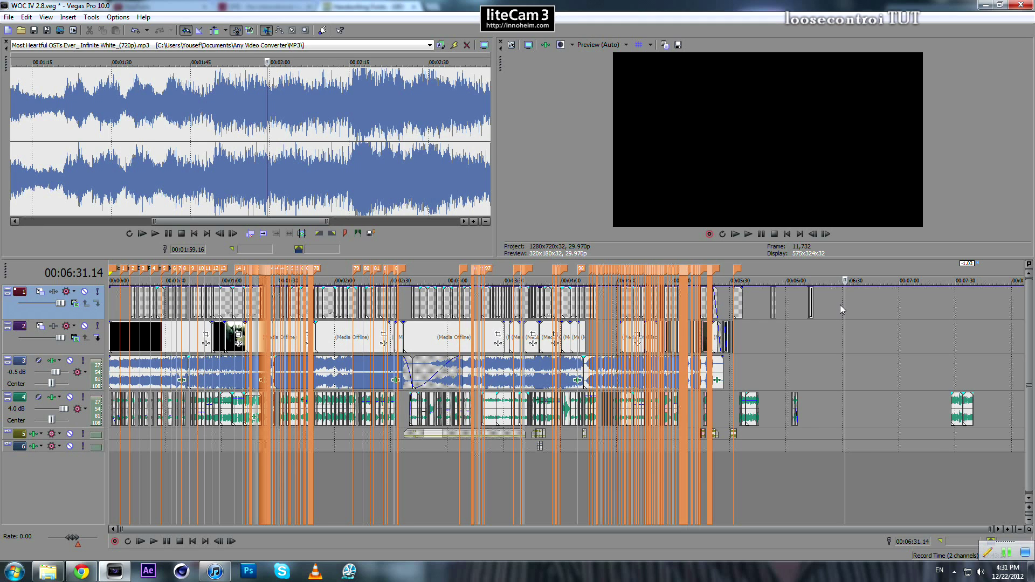
scroll(844, 306, up, 6)
click(559, 309)
right_click(557, 303)
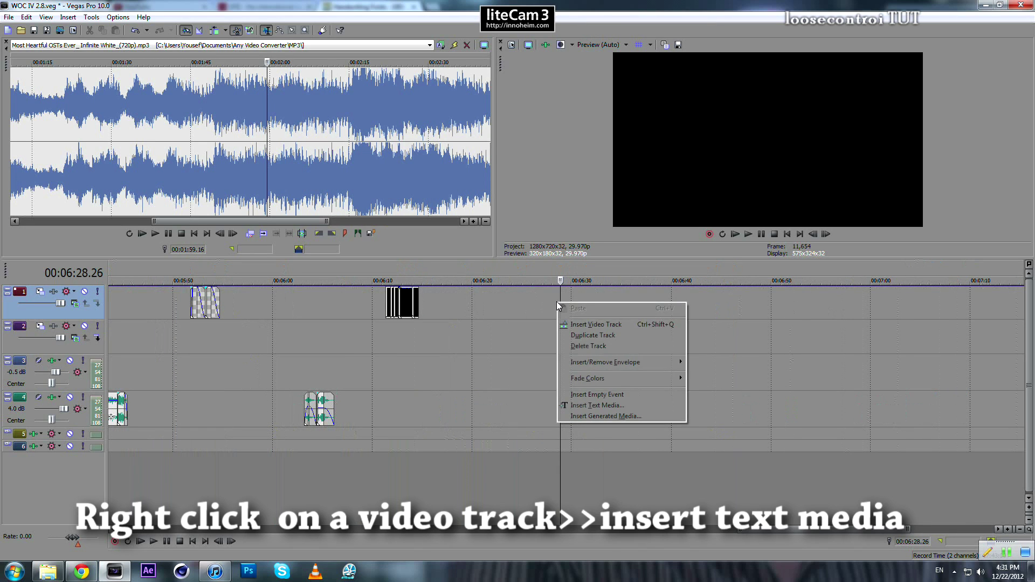
Insert a text event reading 'sample' and set its size to 24.
click(596, 405)
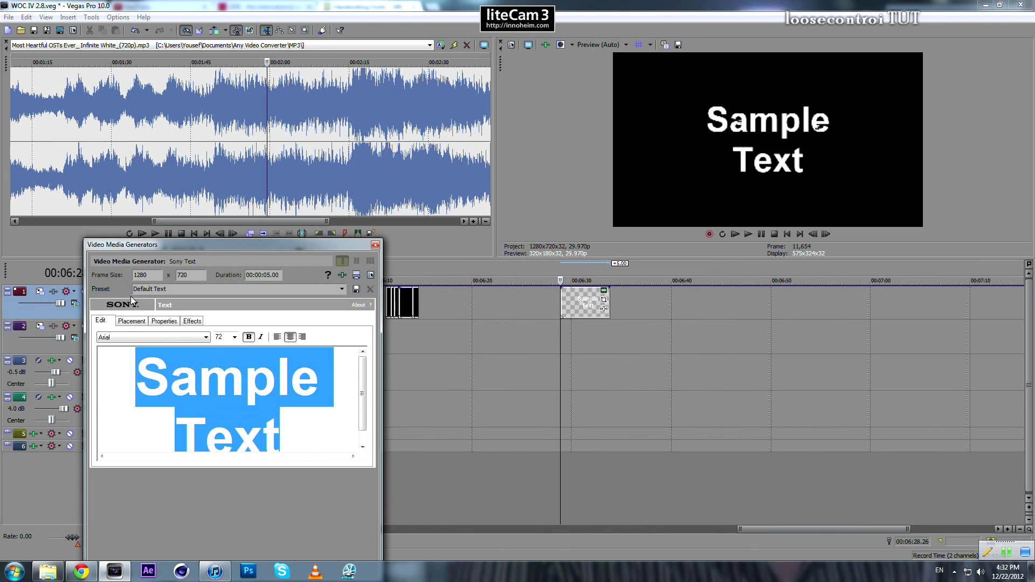
text(sample)
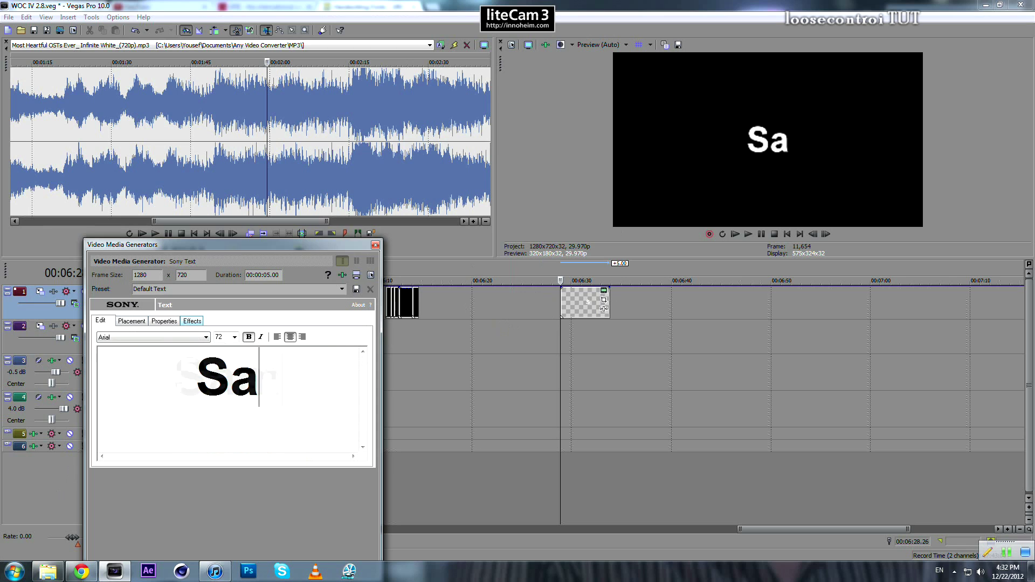
key(ctrl+a)
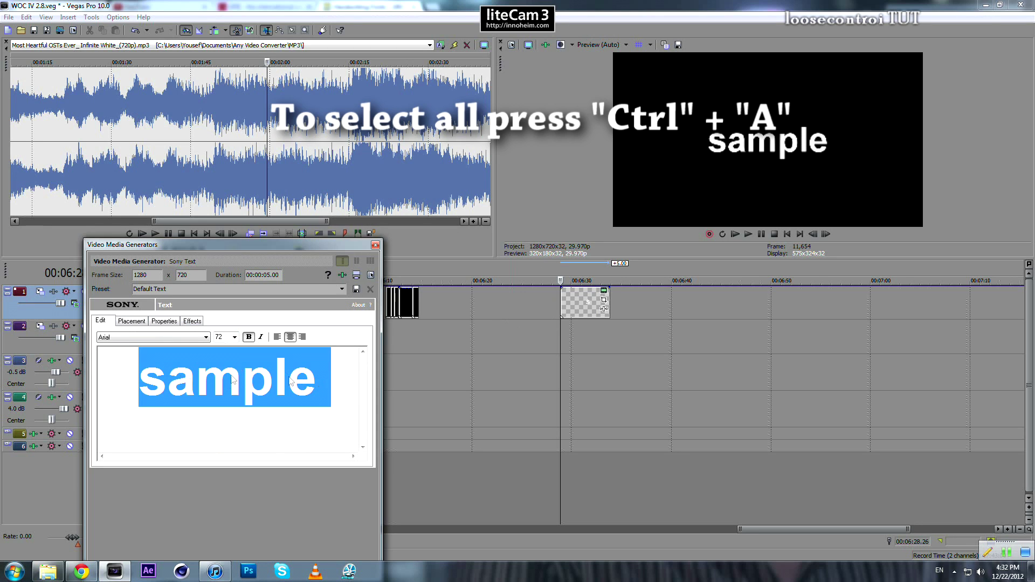
click(234, 337)
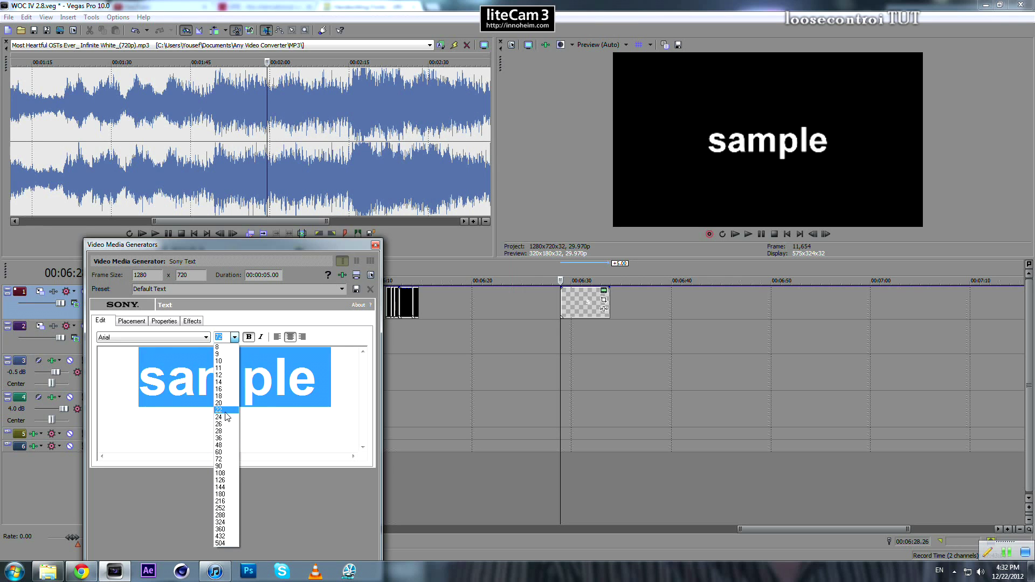
click(226, 418)
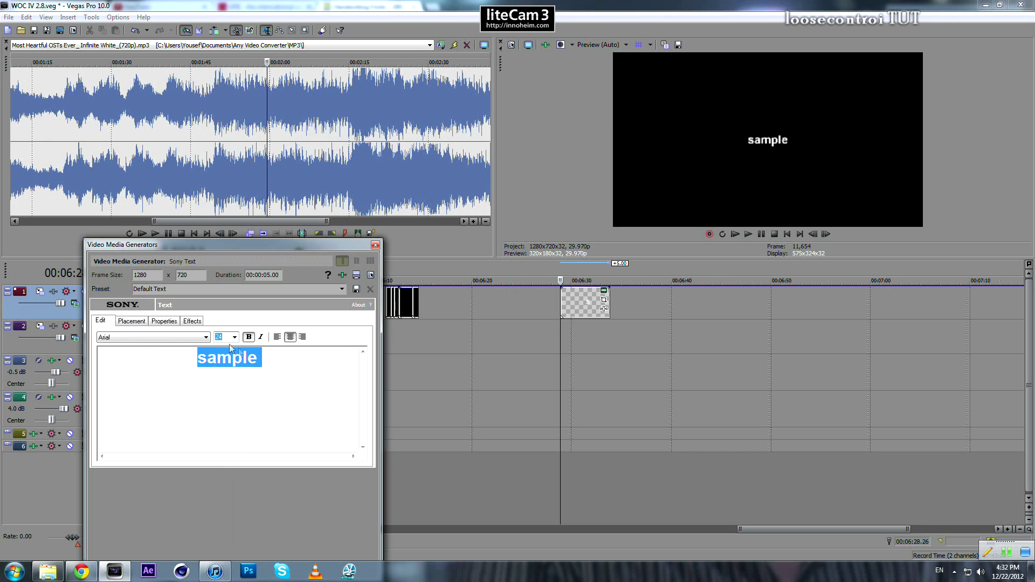
Change the text's font from Arial to SelenasHandwriting.
click(188, 342)
scroll(155, 405, down, 20)
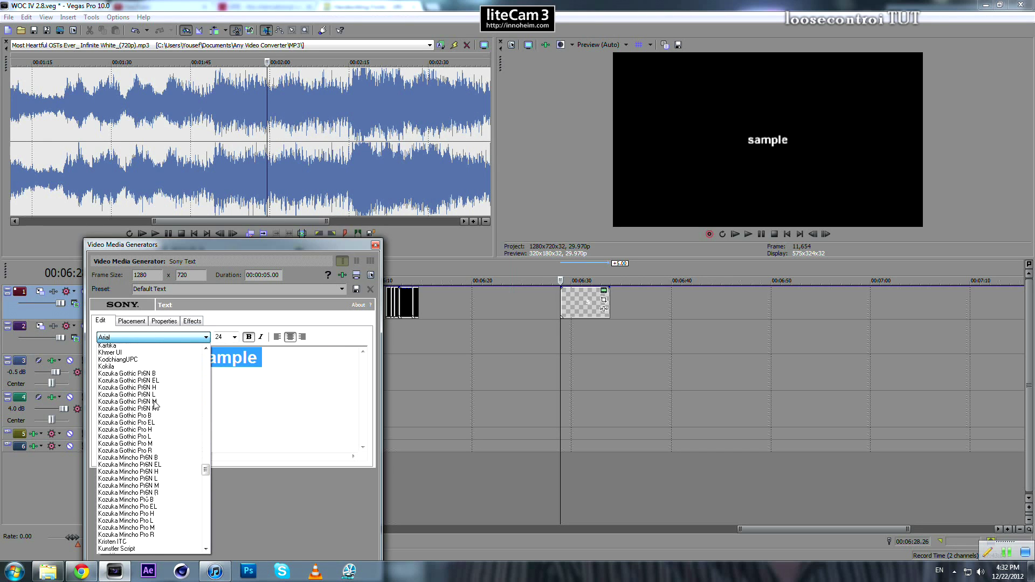
scroll(155, 405, down, 9)
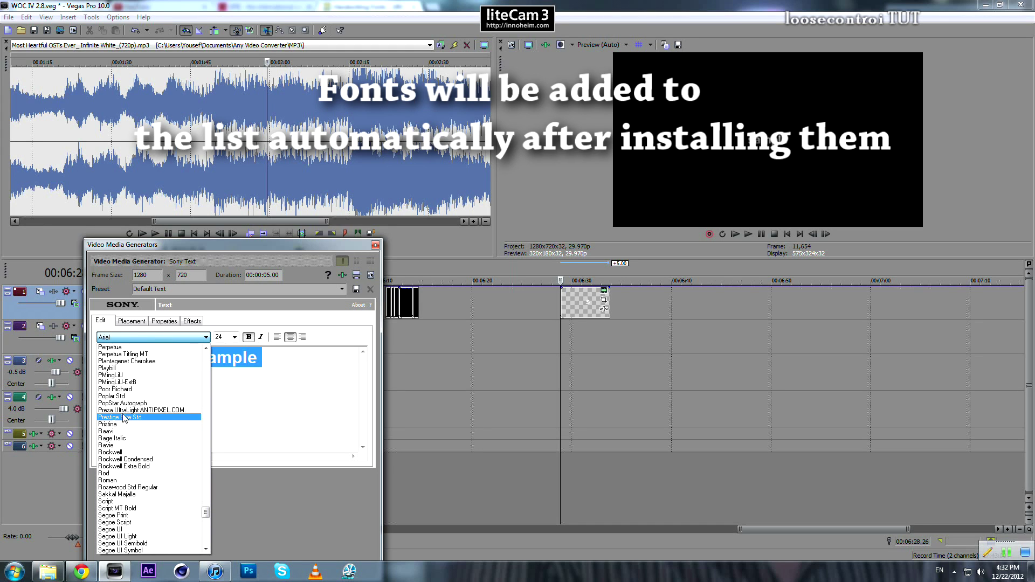
scroll(130, 436, down, 5)
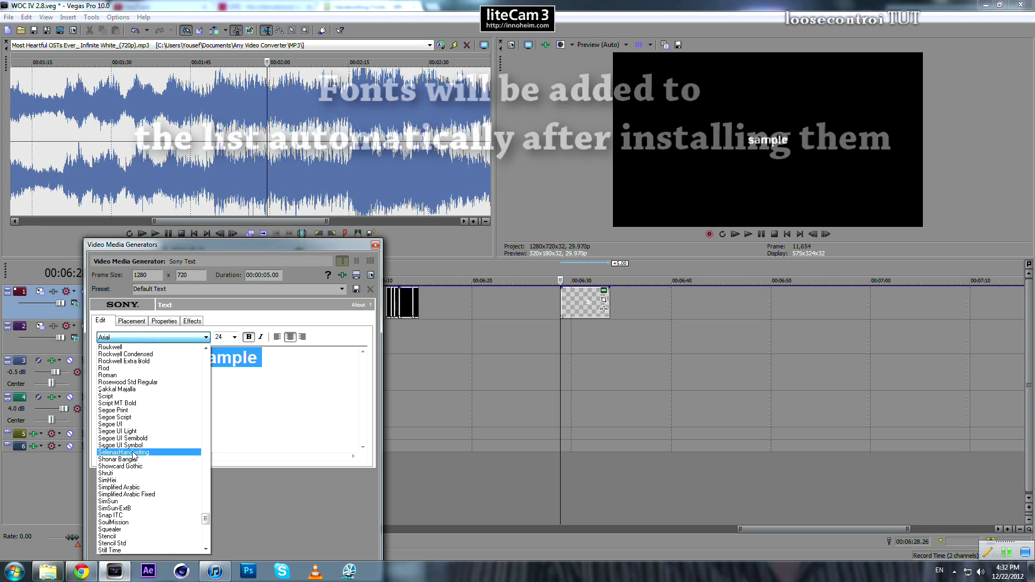
click(133, 453)
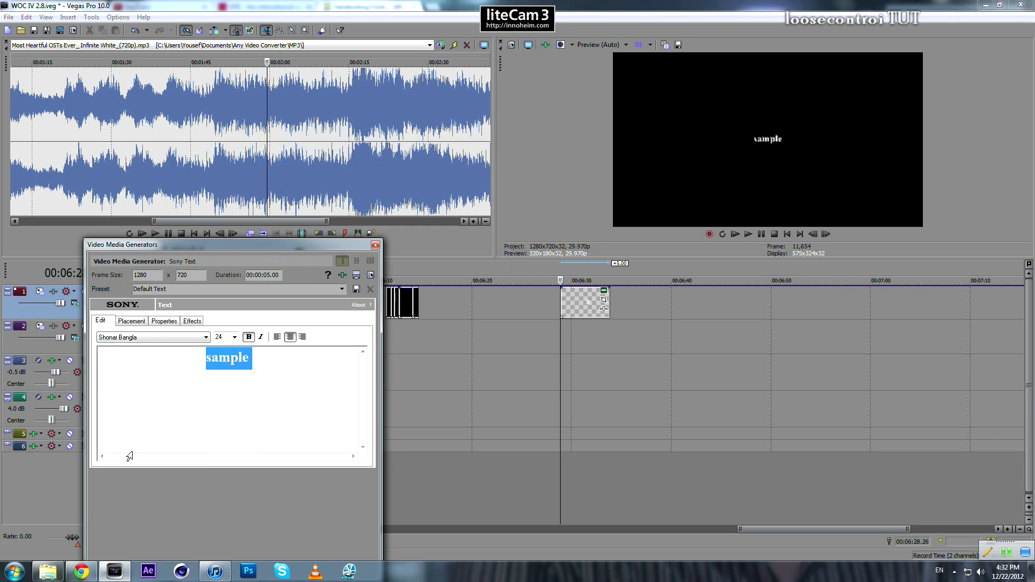
key(Down)
Compare Zero Hour and Playbill, keep SelenasHandwriting, and enlarge the text to size 28.
key(Up)
key(Up)
key(Down)
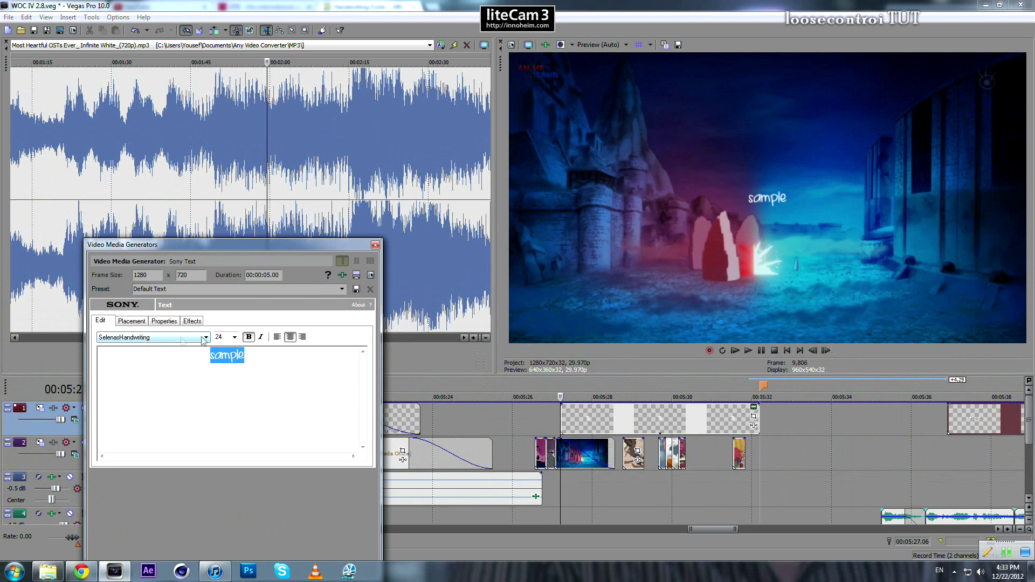
click(234, 338)
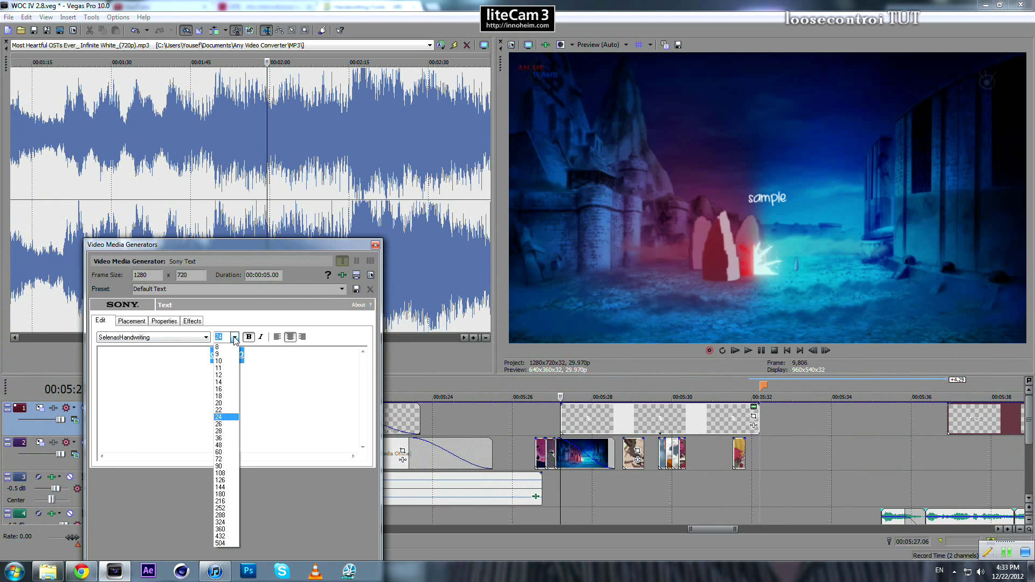
click(187, 338)
scroll(163, 376, up, 10)
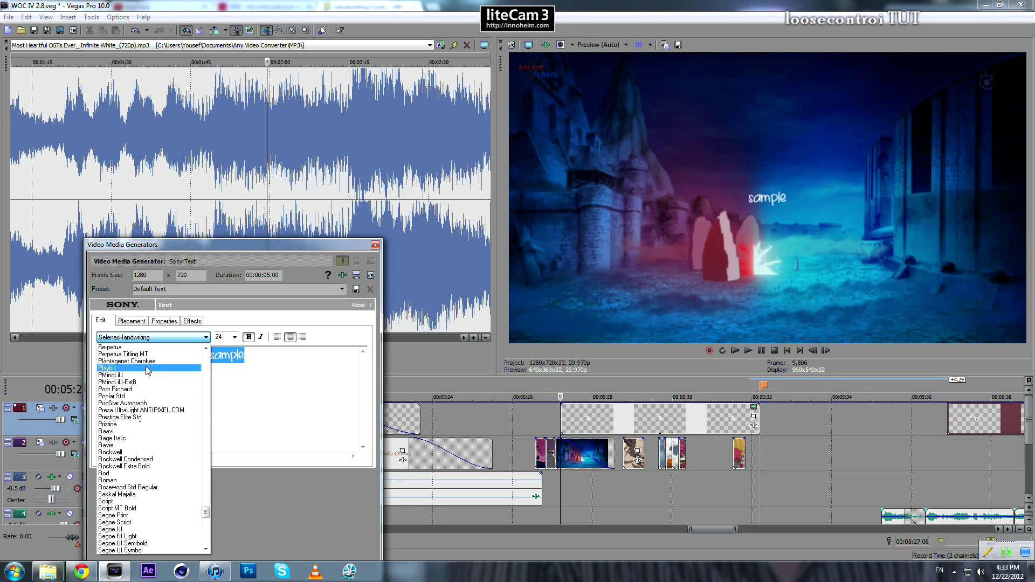
click(148, 368)
scroll(143, 370, down, 20)
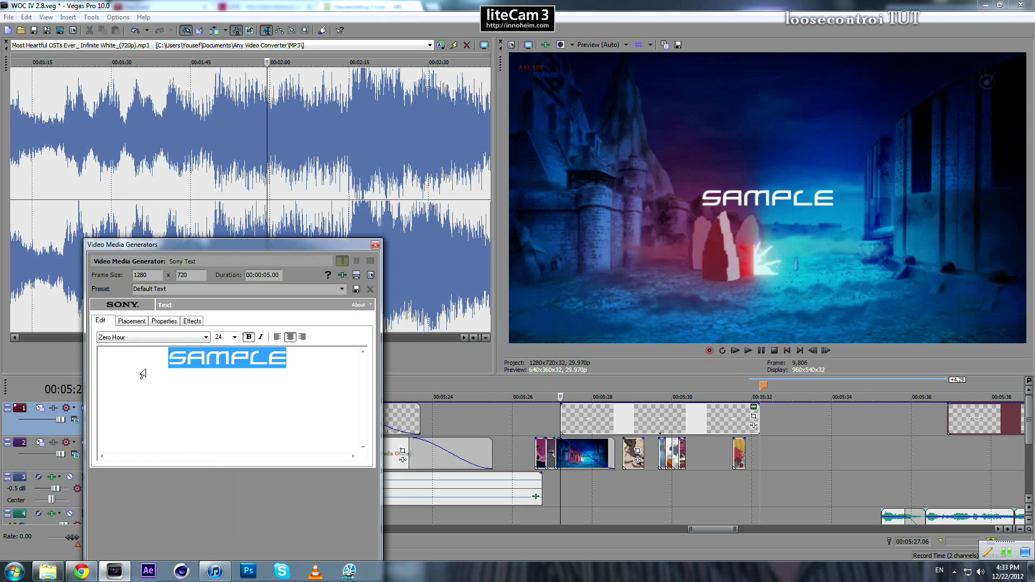
click(235, 338)
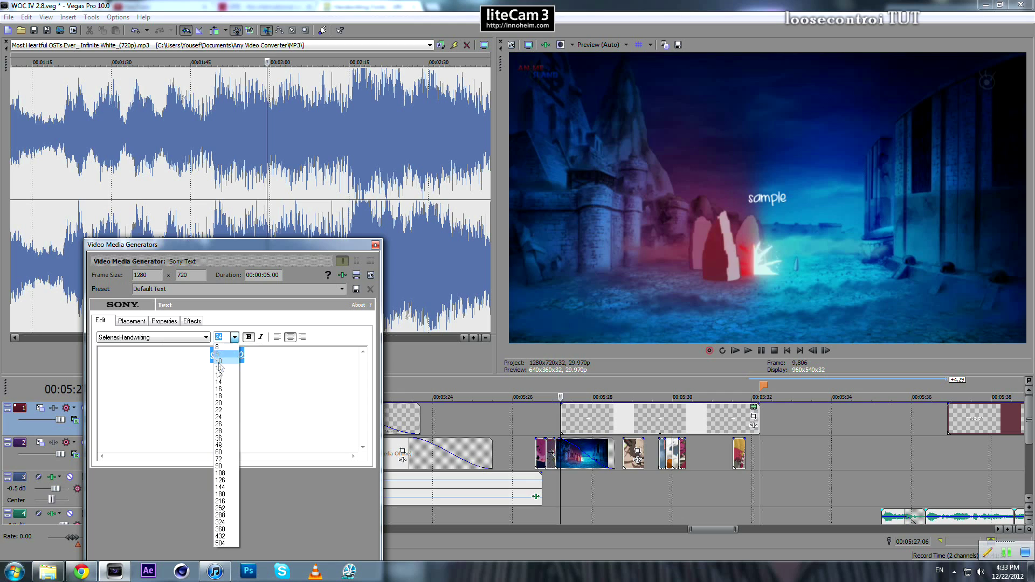
click(224, 430)
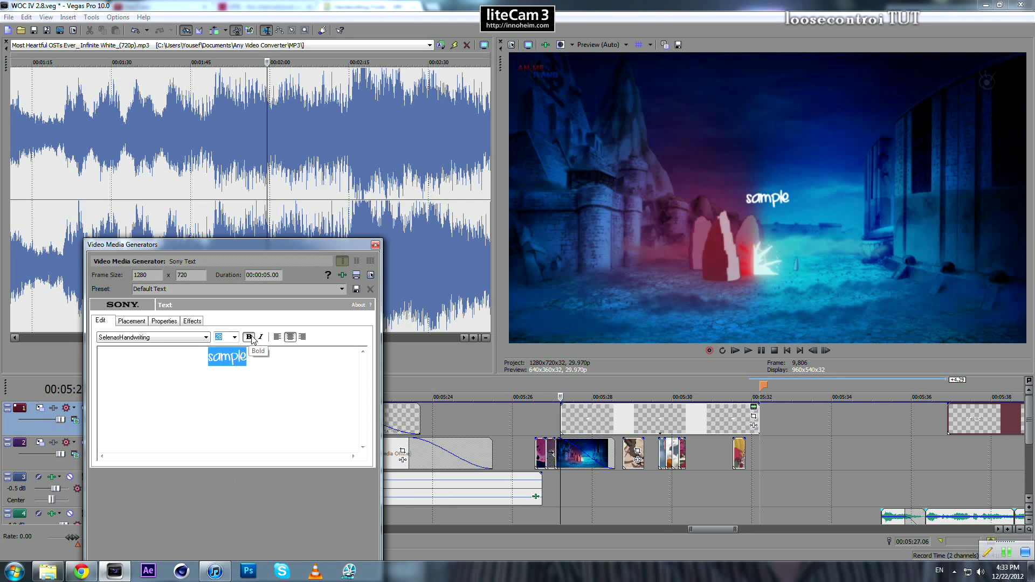
Give the sample text a thin black outline with width 0.018.
click(192, 321)
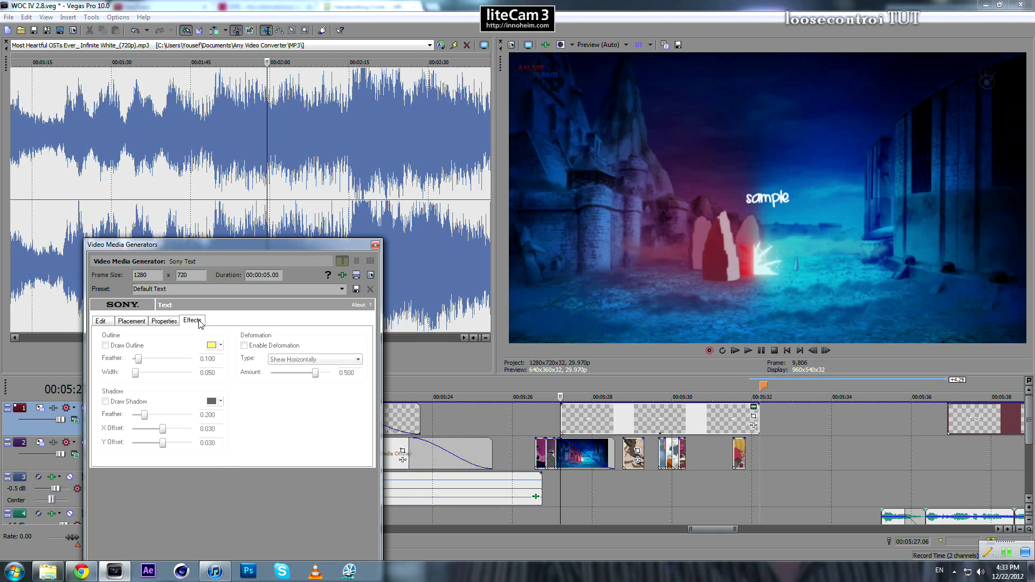
click(102, 321)
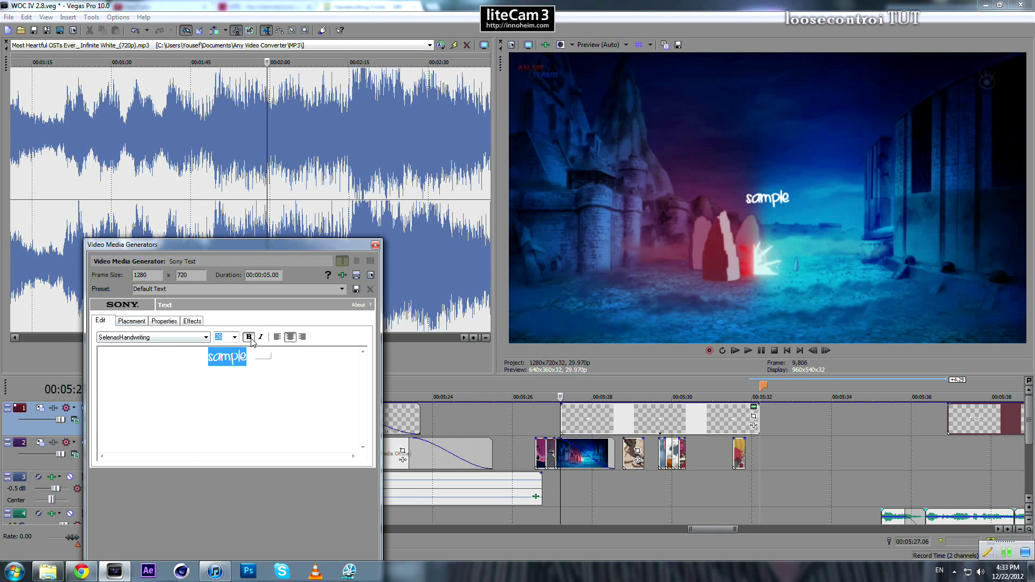
click(190, 320)
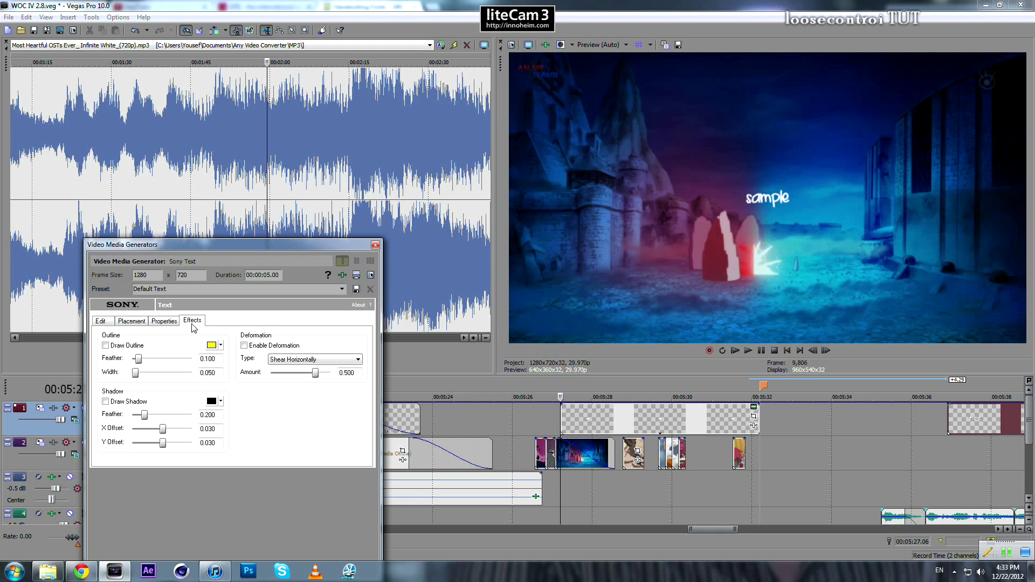
click(105, 346)
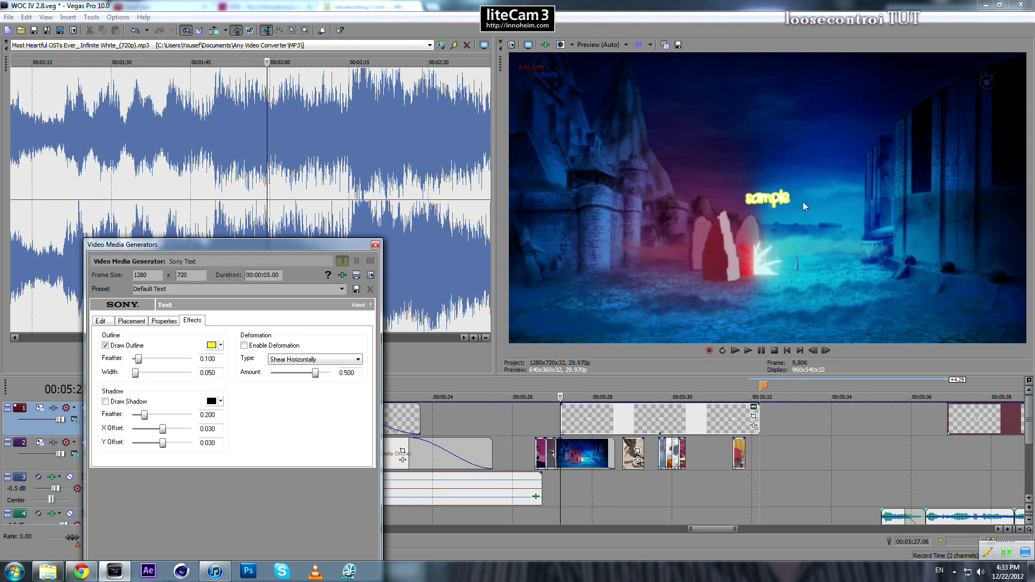
click(220, 346)
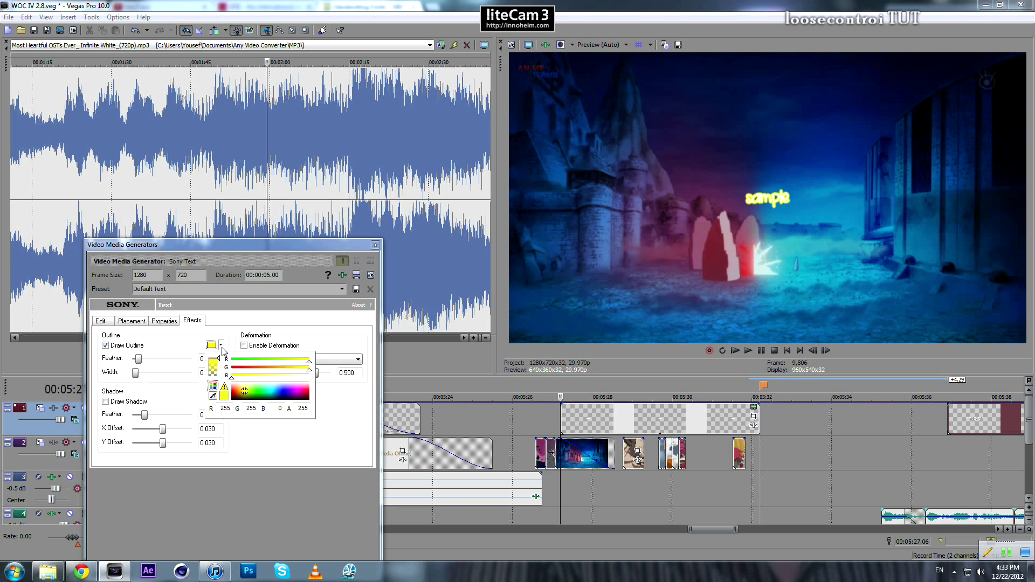
drag(245, 397, 250, 405)
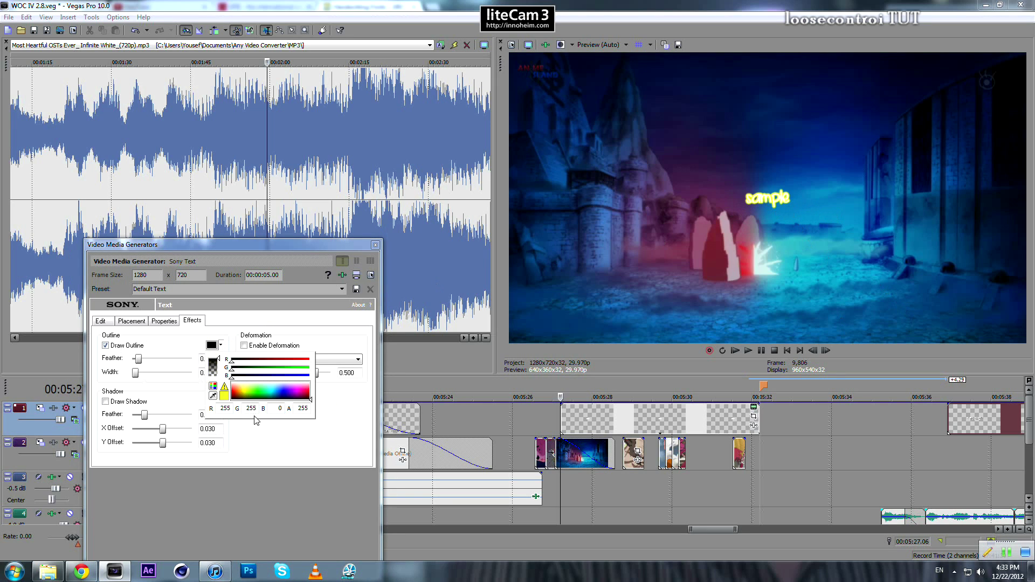
click(285, 436)
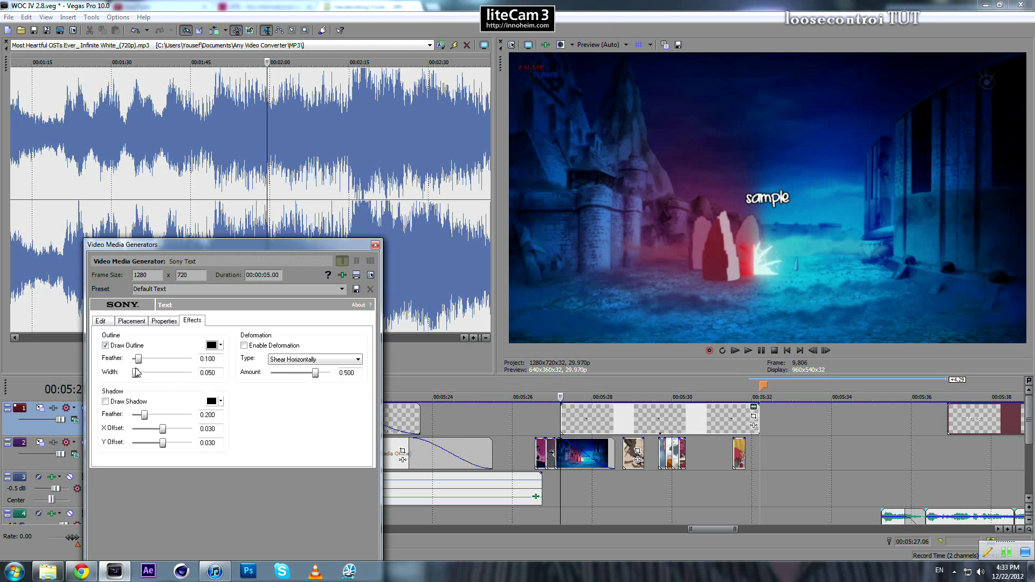
drag(138, 363, 130, 363)
click(100, 321)
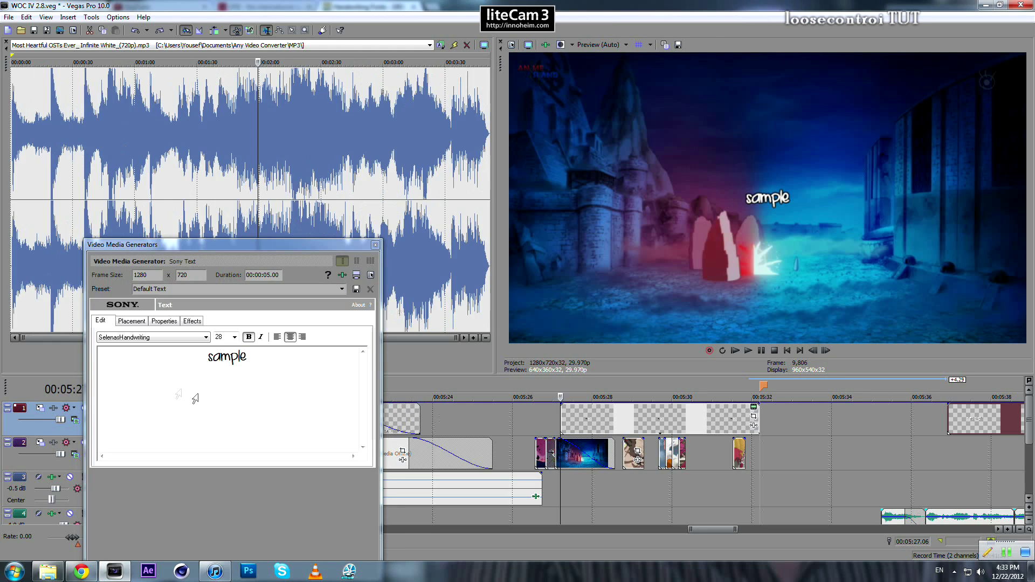
click(192, 321)
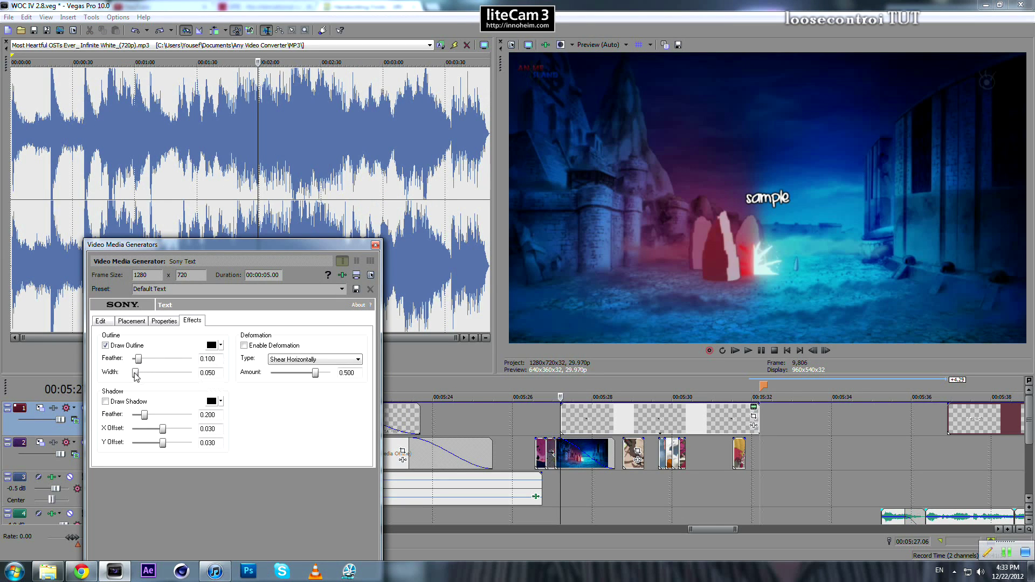
drag(134, 373, 132, 373)
Move the subtitle event later to about 00:05:29.9 and close the text generator.
drag(625, 432, 688, 428)
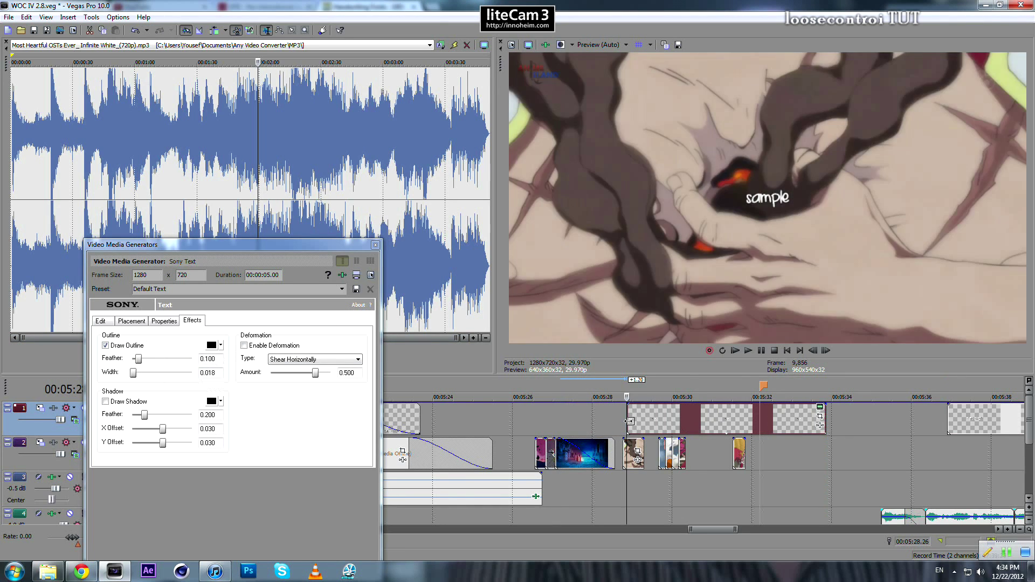
scroll(687, 428, up, 2)
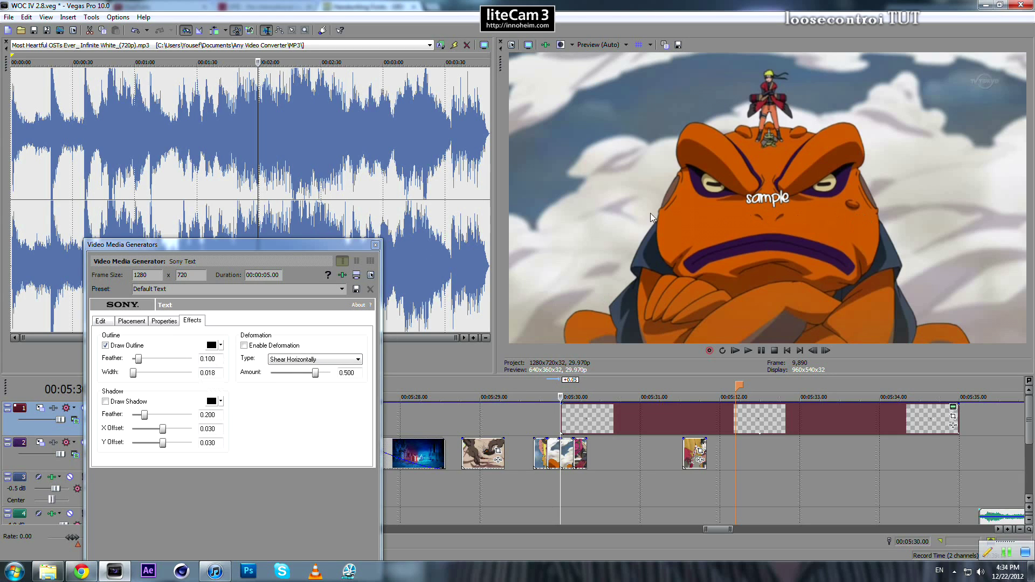
click(375, 244)
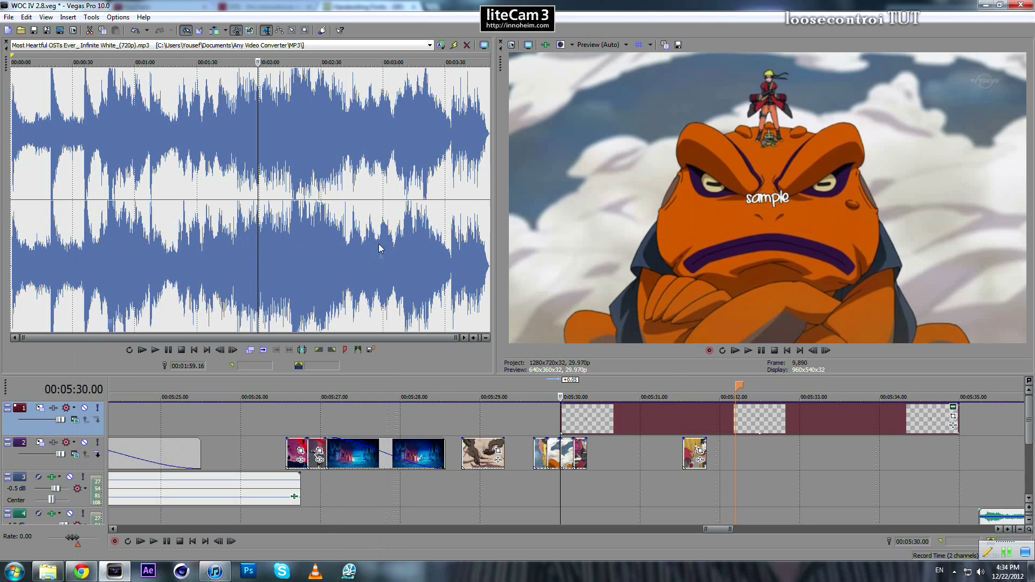
Set the subtitle's generated text duration to 00:00:20.00 and reopen its text settings.
click(953, 407)
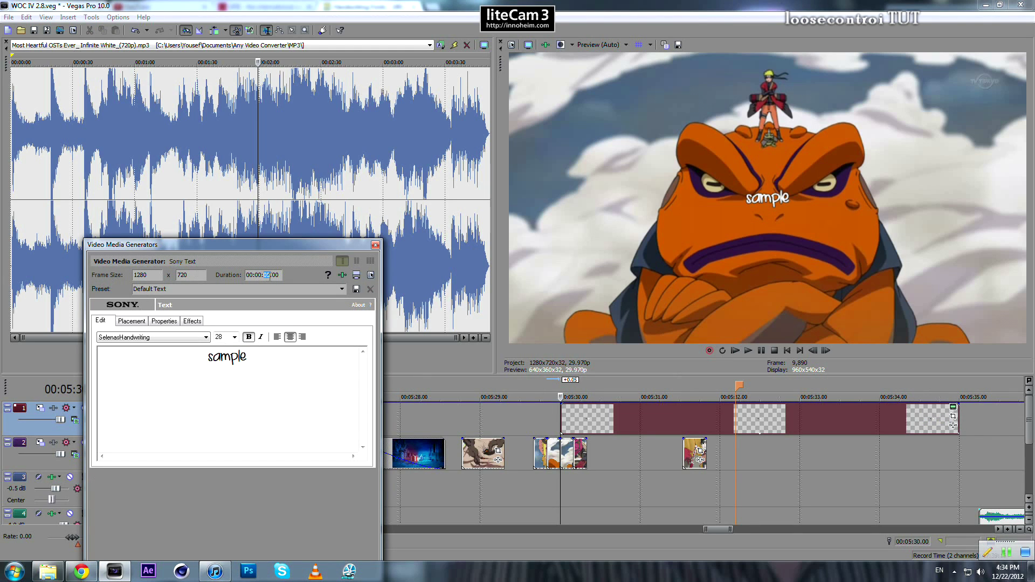
text(0.)
click(375, 245)
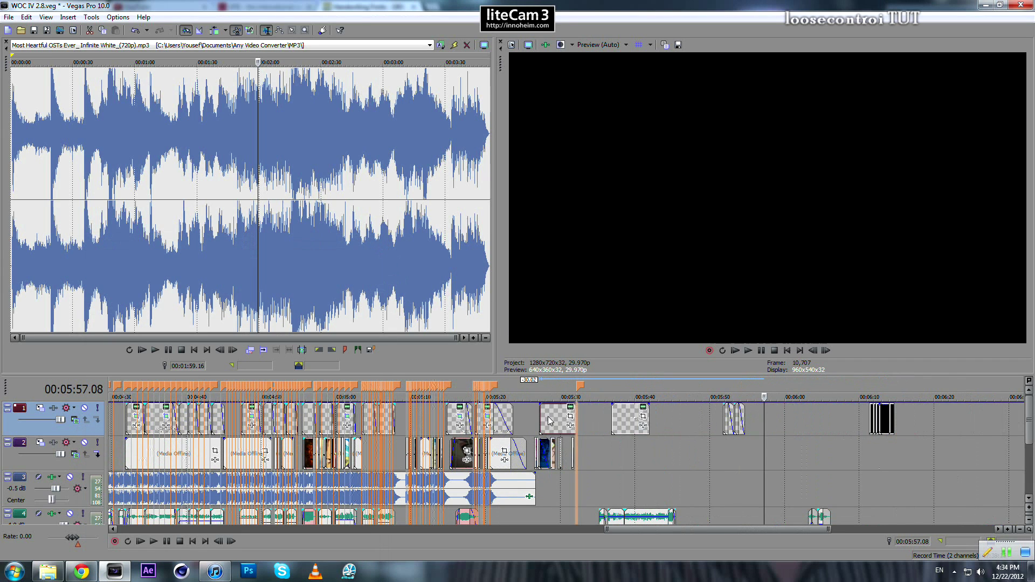
click(557, 422)
scroll(557, 422, up, 5)
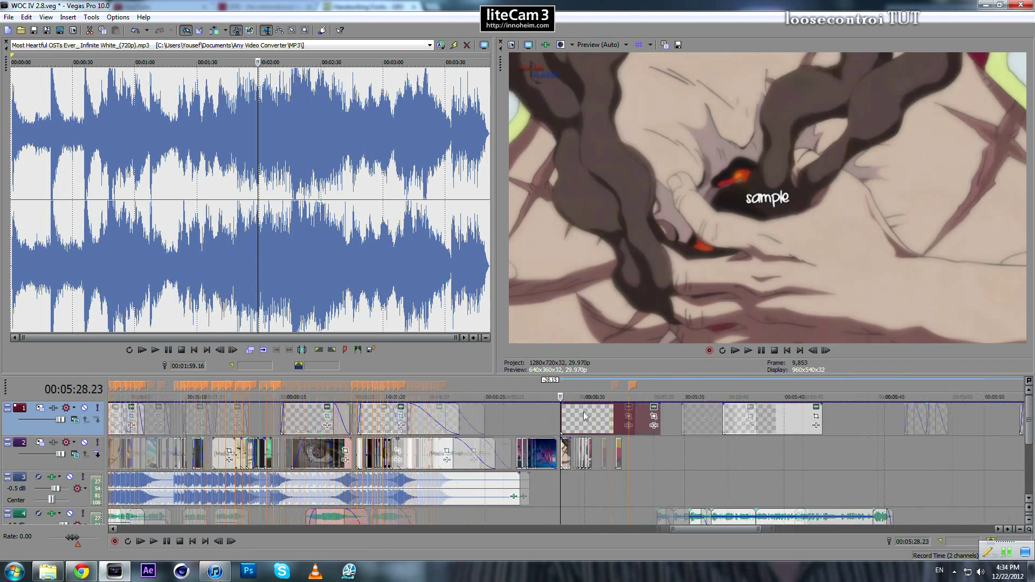
click(704, 408)
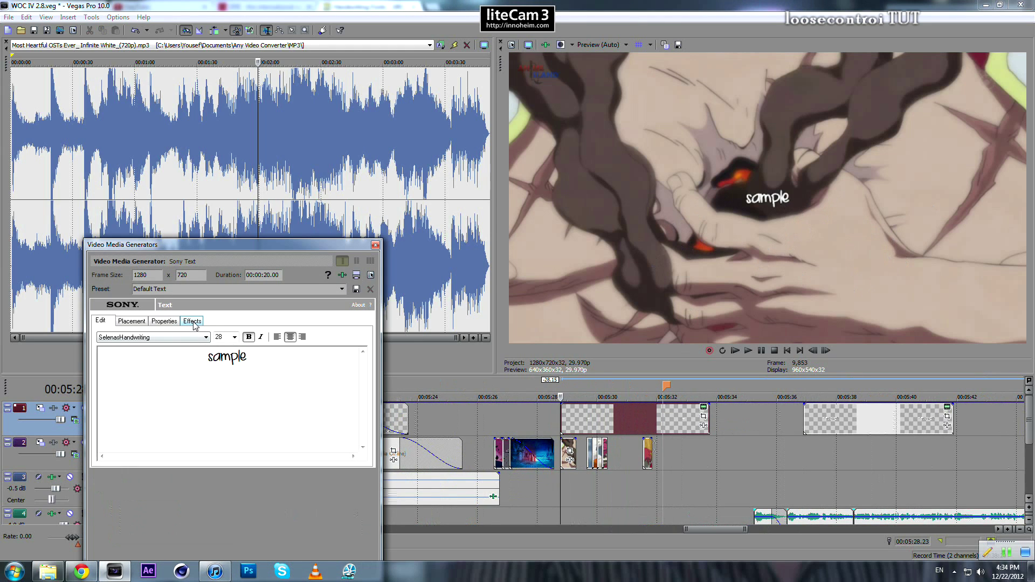
Position the sample subtitle at the bottom of the frame (Y 0.820) and close the dialog.
click(142, 322)
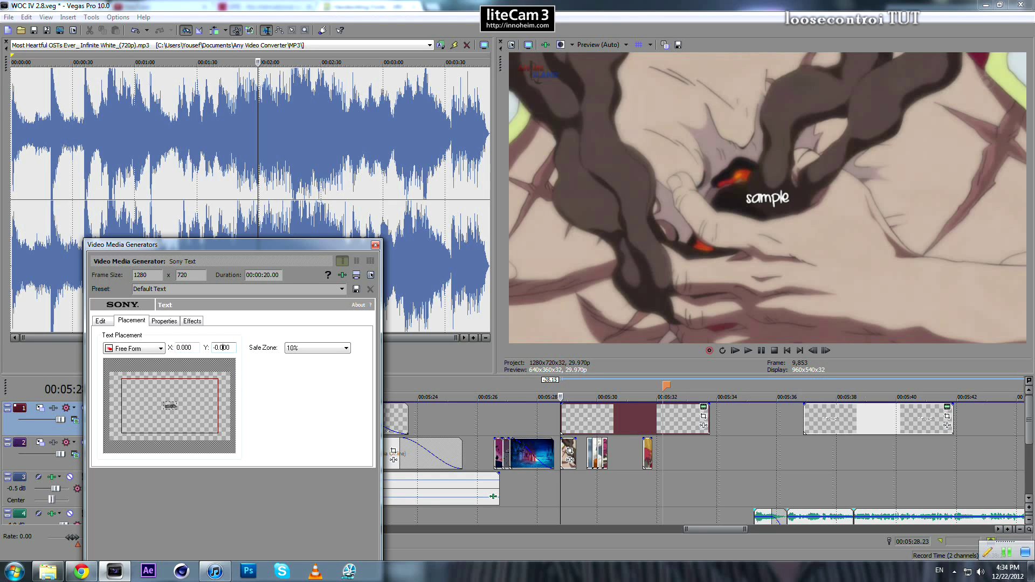
drag(222, 347, 215, 351)
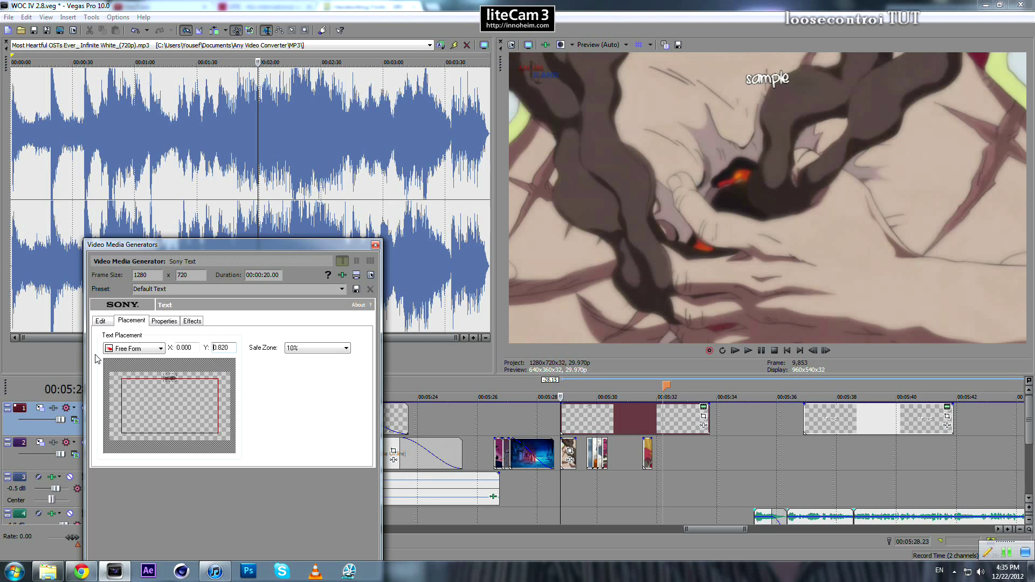
key(Delete)
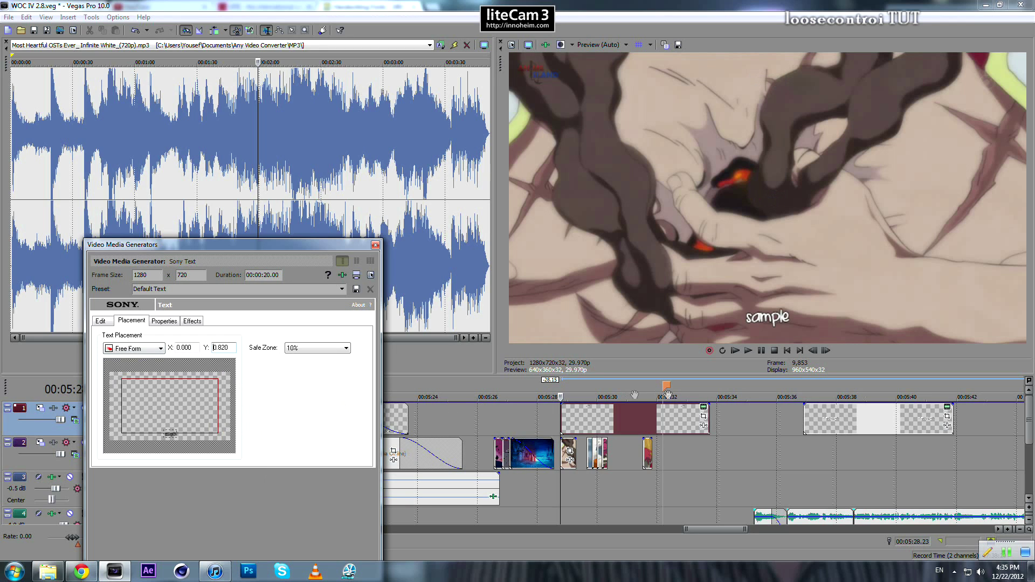
click(376, 245)
scroll(839, 420, up, 3)
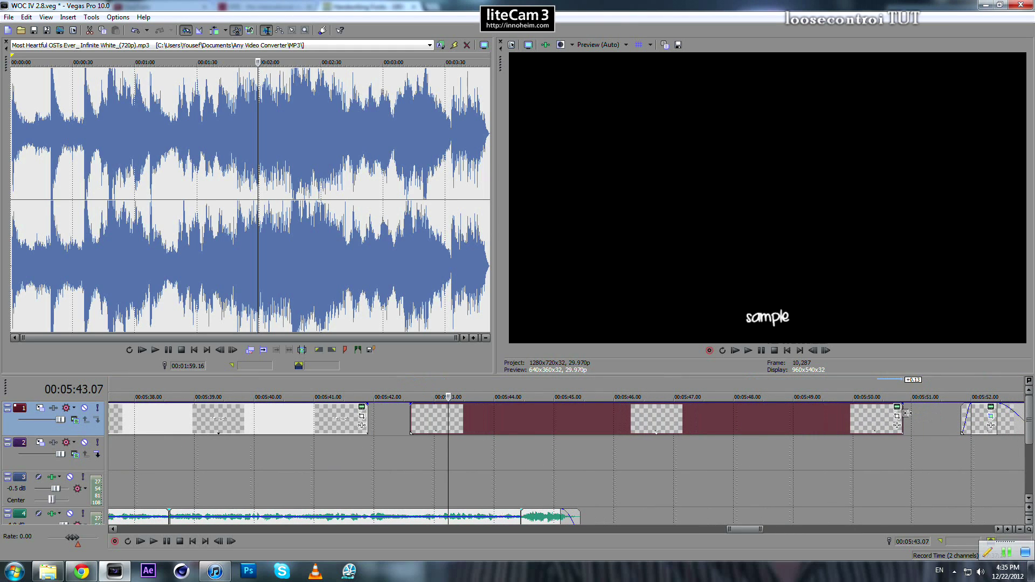
Drag the subtitle event's edge to lengthen it slightly.
drag(908, 413, 408, 409)
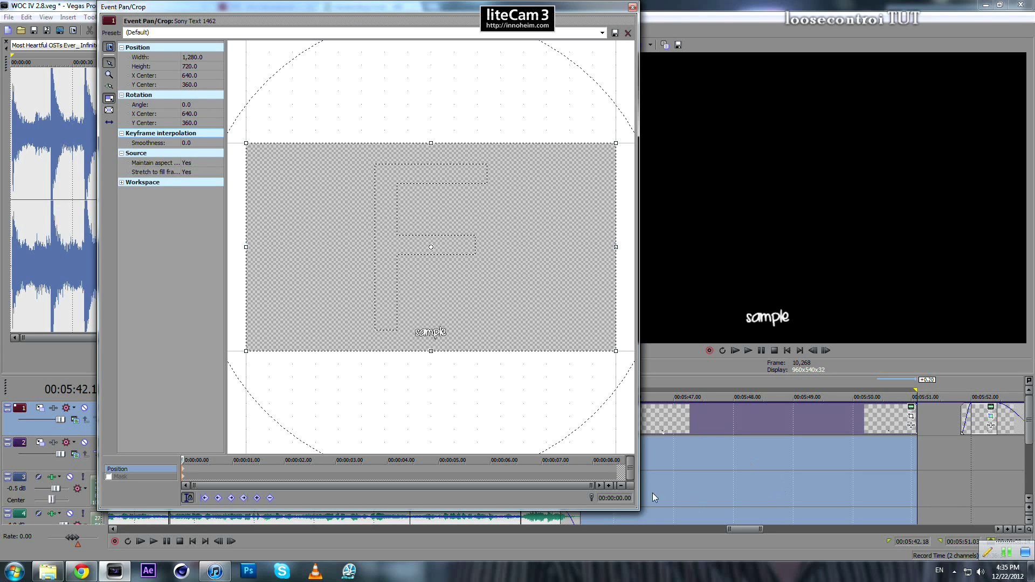
At the end of the pan/crop timeline, tighten the crop to about 1,210.4 × 680.8.
click(607, 471)
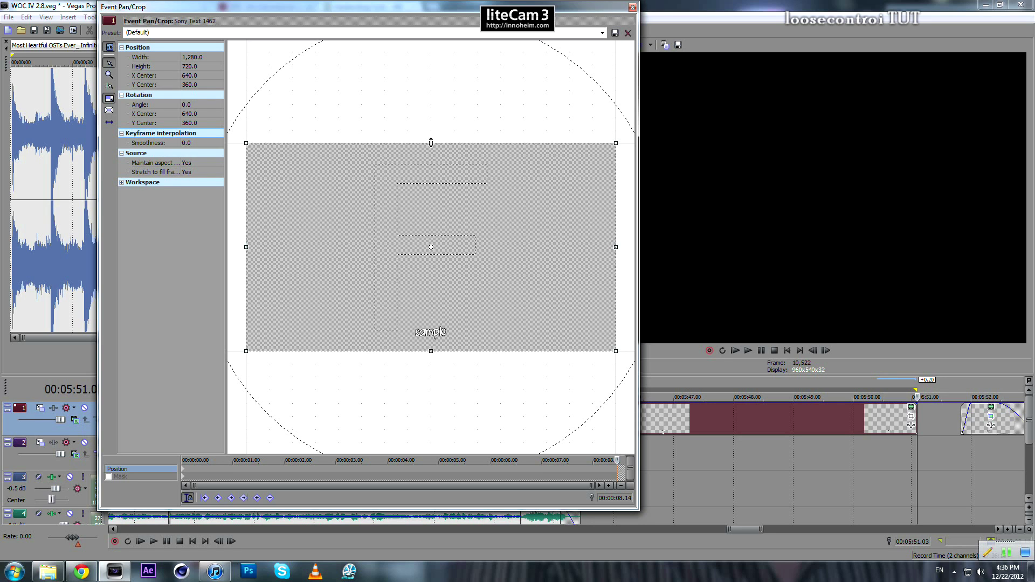
drag(430, 142, 430, 154)
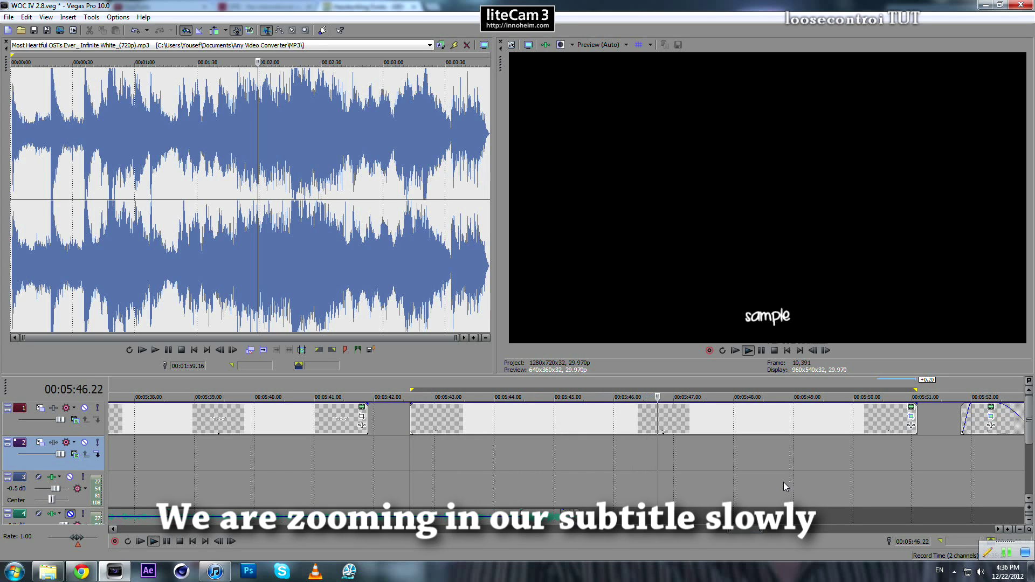
Shorten the 'sample' text event on track 1, then add a fade-out at its end and a fade-in at its start.
key(space)
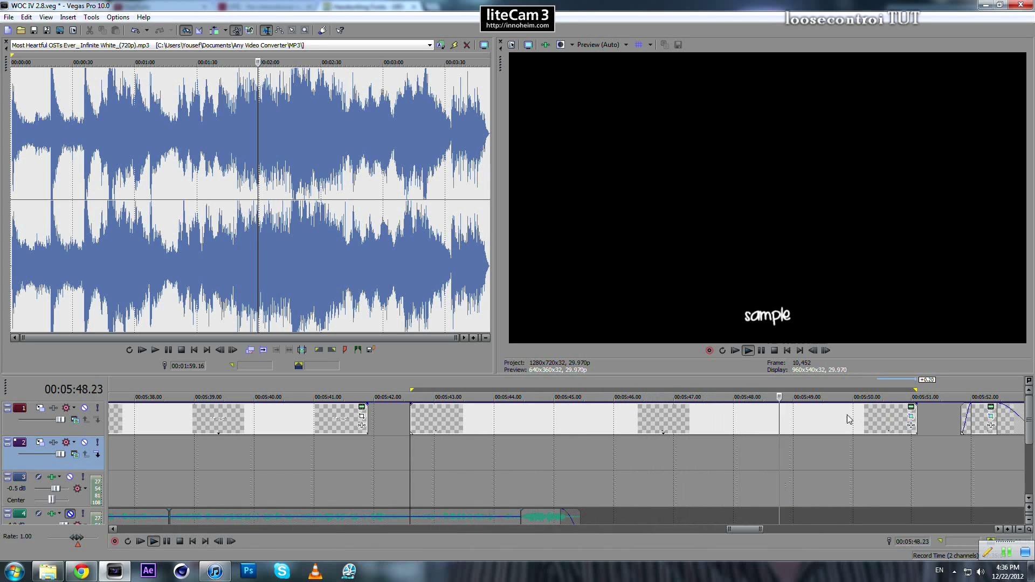
click(505, 419)
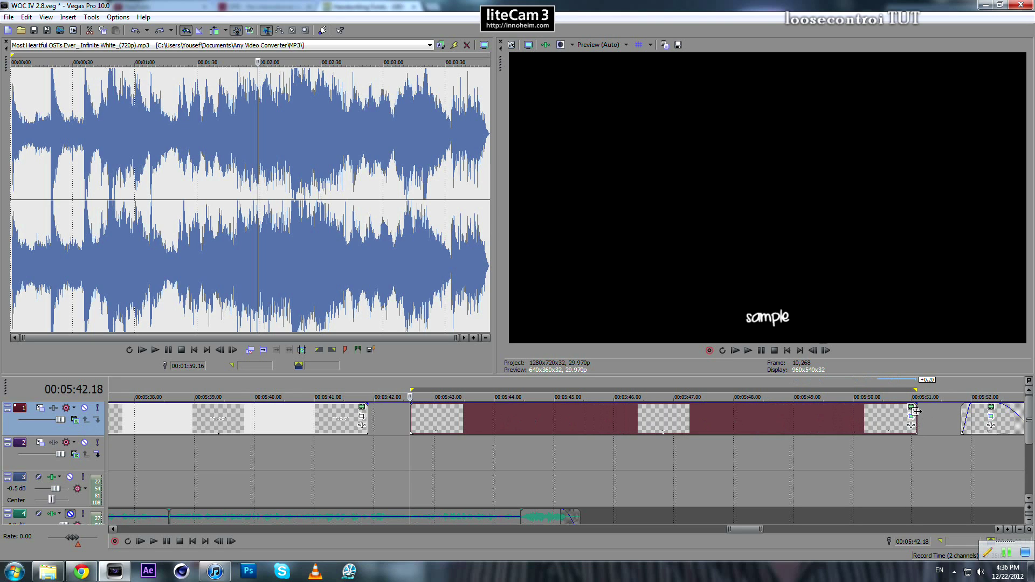
drag(916, 420, 492, 413)
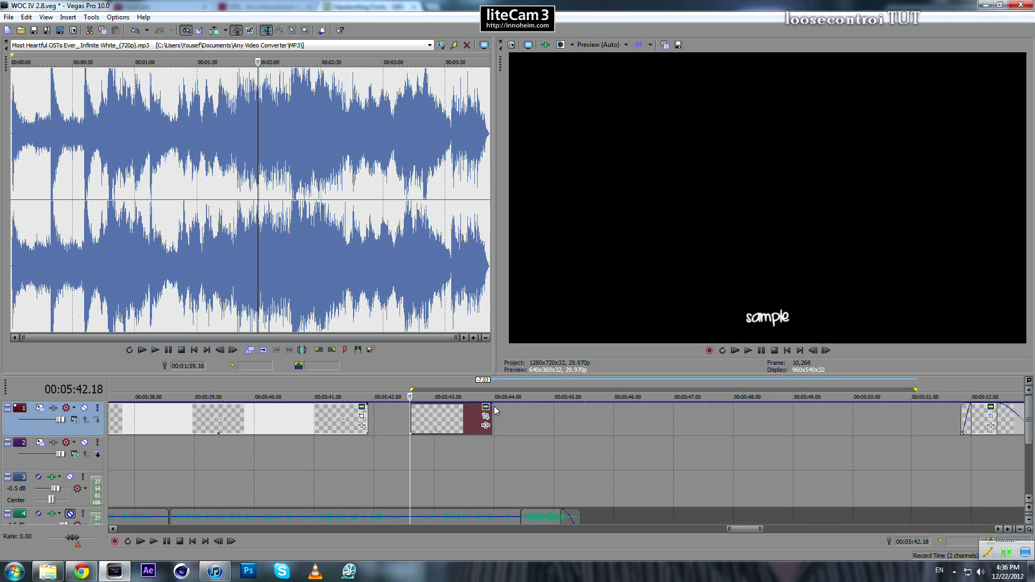
drag(494, 405, 455, 410)
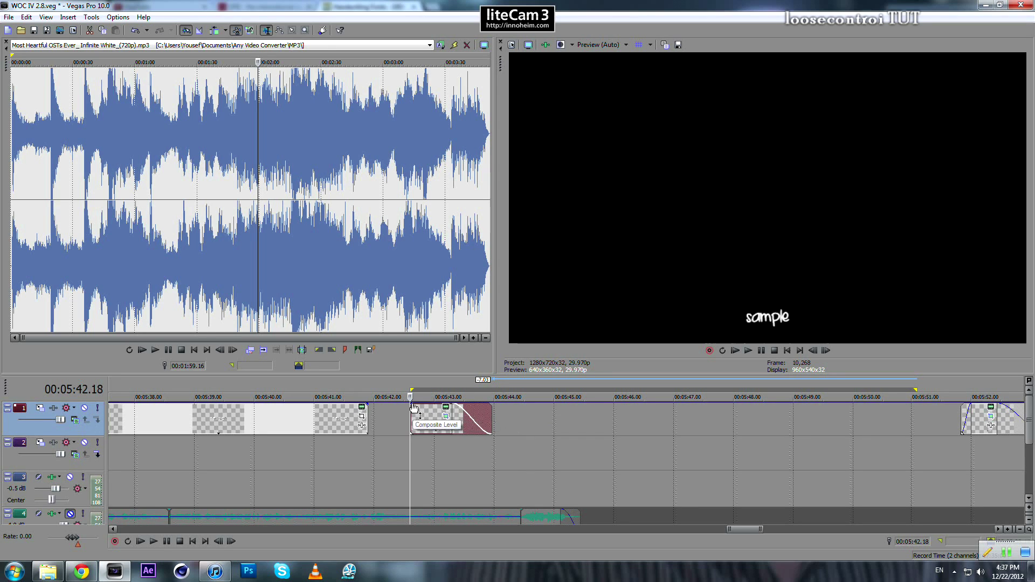
drag(414, 406, 421, 407)
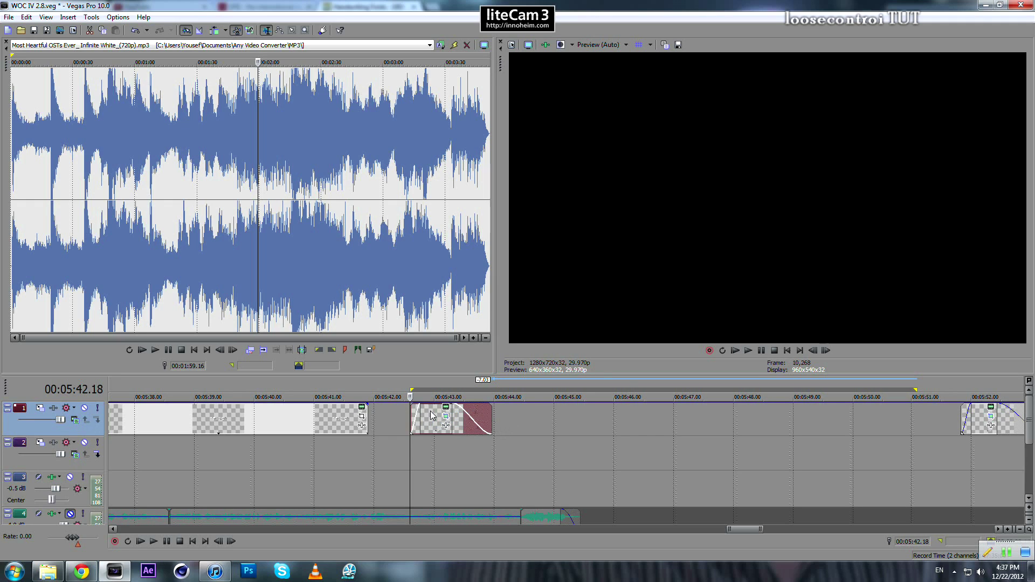
click(430, 423)
Move the faded 'sample' event so it starts near 00:05:47.
drag(437, 423, 699, 423)
click(672, 423)
scroll(636, 420, up, 4)
Preview the faded text event at 00:05:47 from inside the event.
click(611, 424)
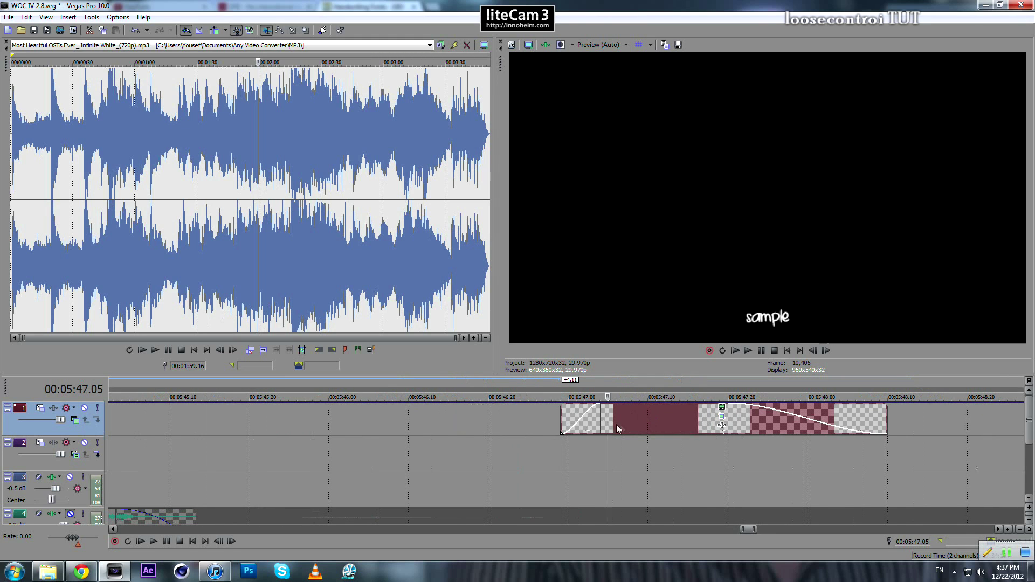
scroll(614, 423, down, 3)
scroll(612, 416, up, 2)
scroll(609, 417, down, 2)
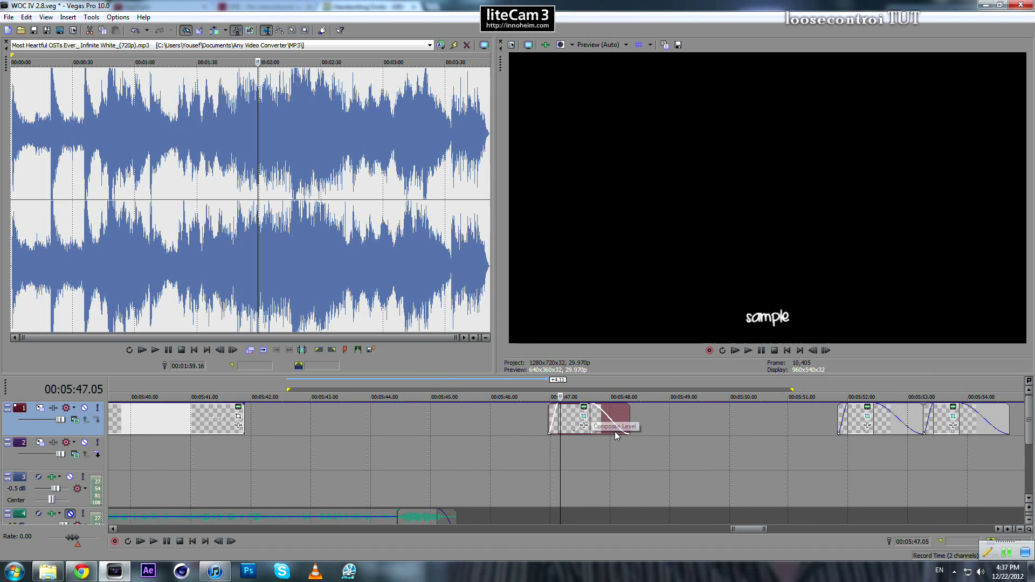
scroll(596, 411, up, 3)
click(575, 411)
scroll(574, 411, down, 10)
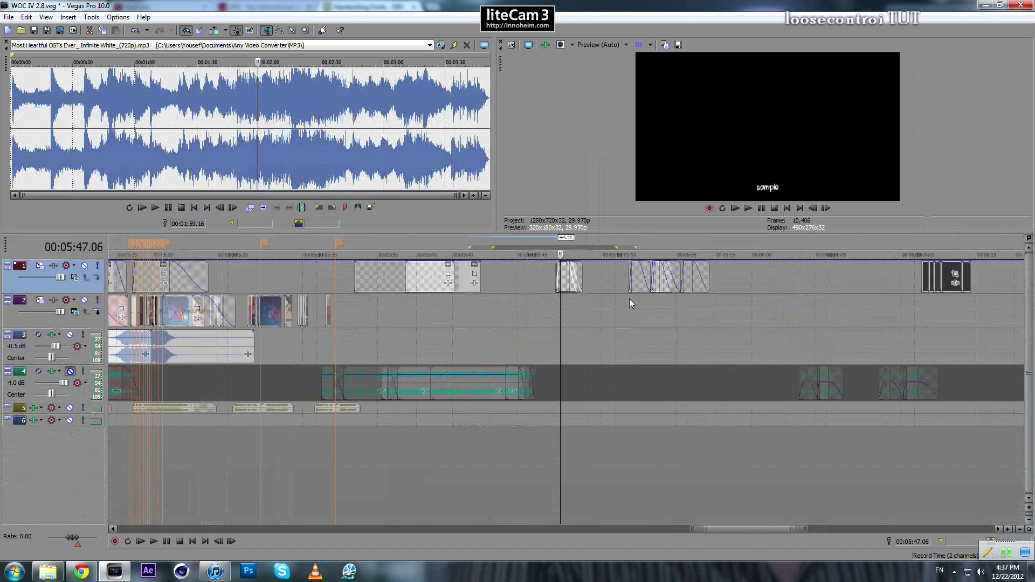
scroll(567, 274, up, 3)
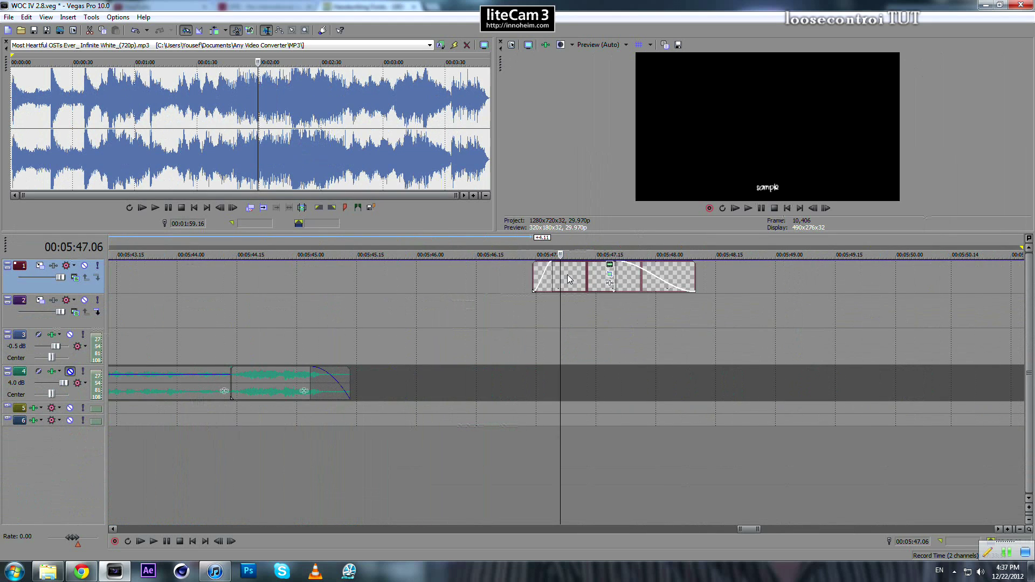
scroll(567, 274, down, 3)
scroll(561, 272, up, 6)
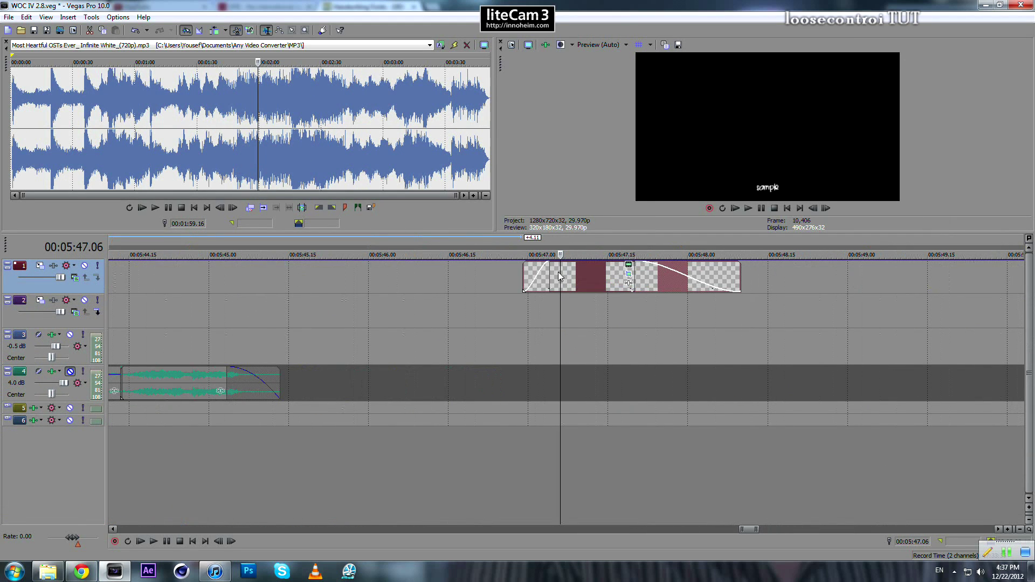
scroll(442, 285, down, 10)
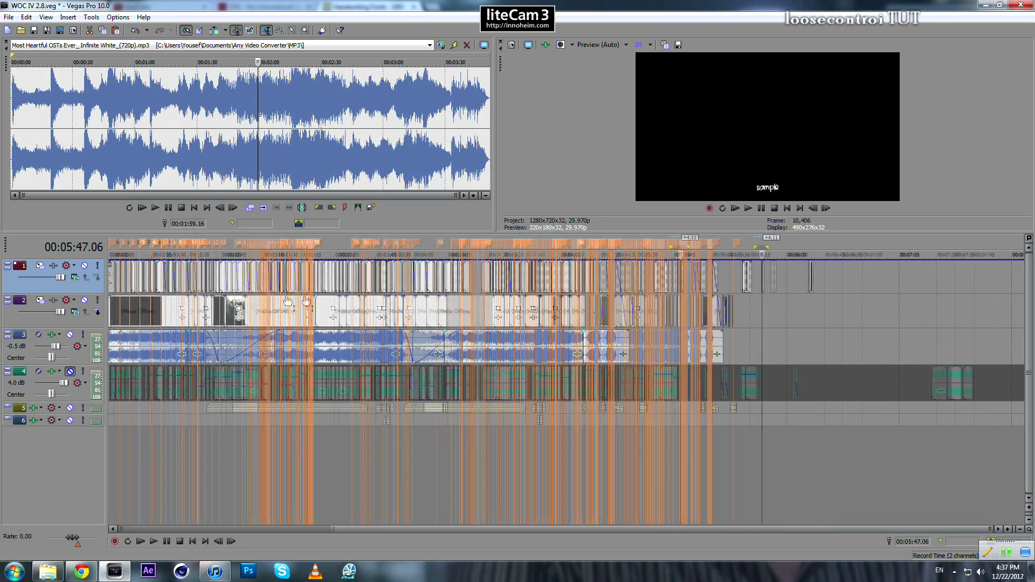
Paste the text event at the first dialogue near the project start and lengthen it to about 00:00:03.14.
click(111, 280)
scroll(111, 279, up, 5)
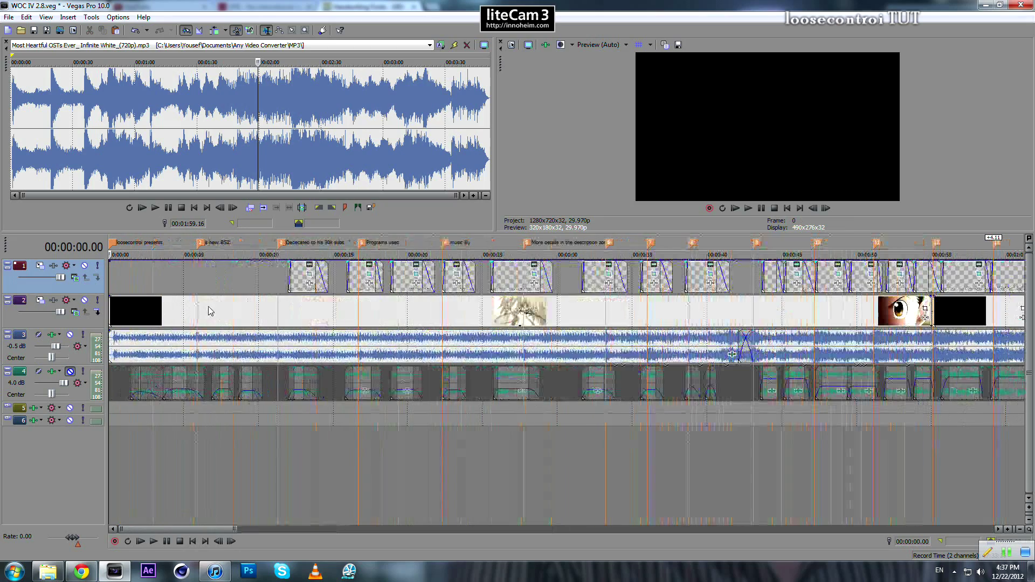
click(131, 388)
scroll(308, 278, up, 3)
click(284, 274)
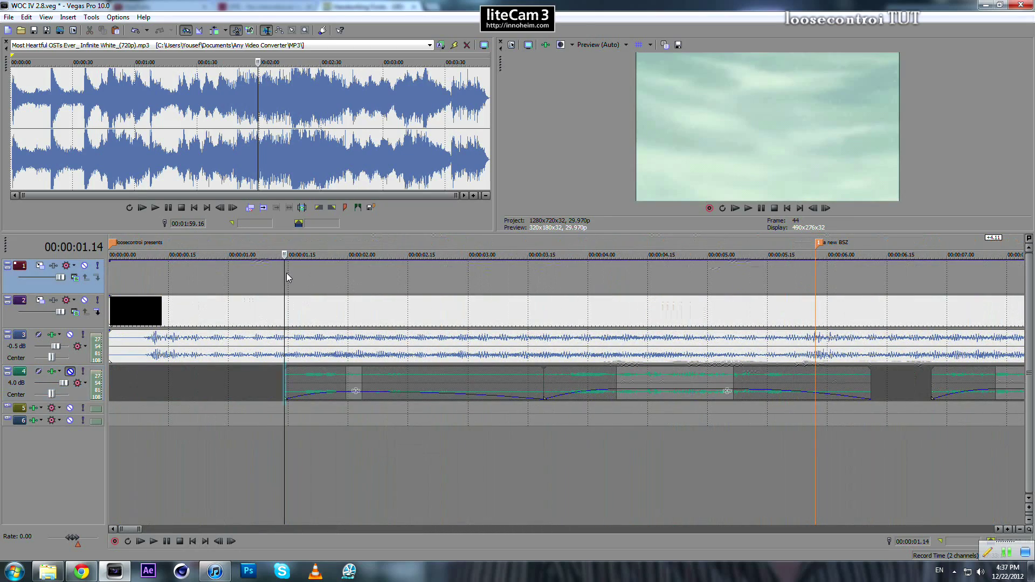
key(ctrl+v)
click(593, 240)
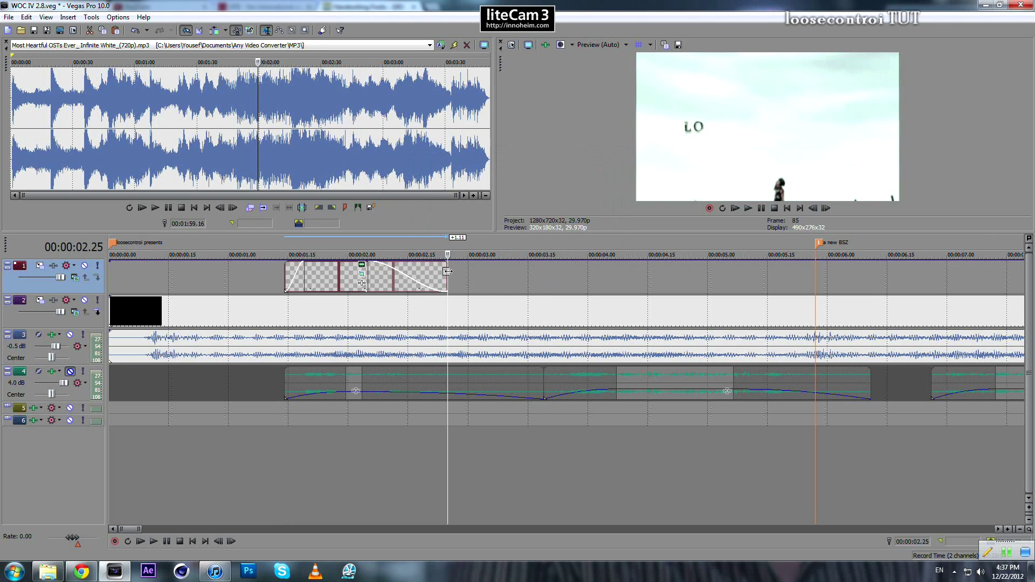
drag(447, 271, 543, 285)
Select the track 4 dialogue clip at 00:00:02.01 and bring up its options.
double_click(331, 374)
click(351, 376)
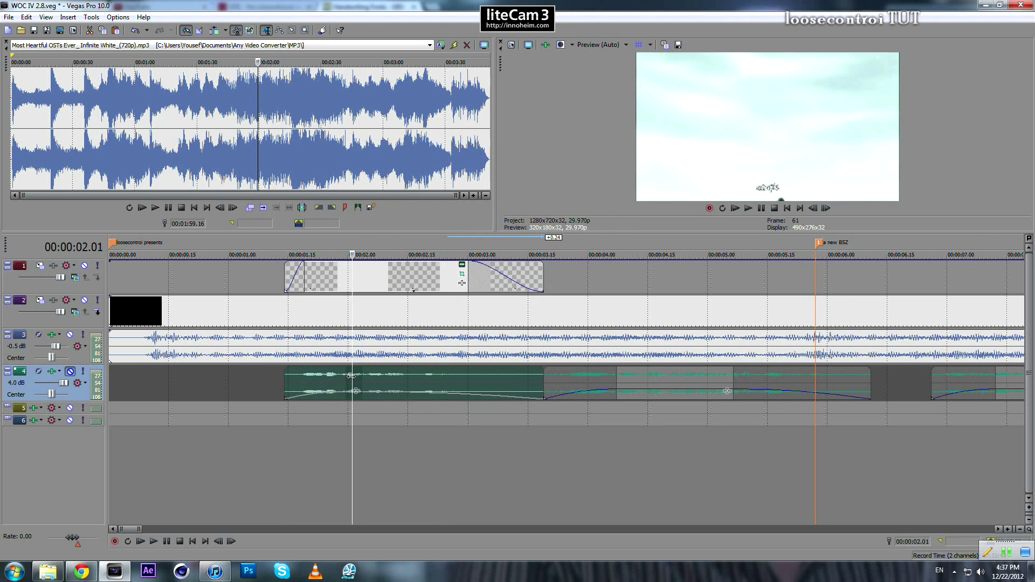
right_click(351, 376)
View the dialogue clip's source footage in the Trimmer, with the Trimmer and preview panes enlarged.
click(378, 109)
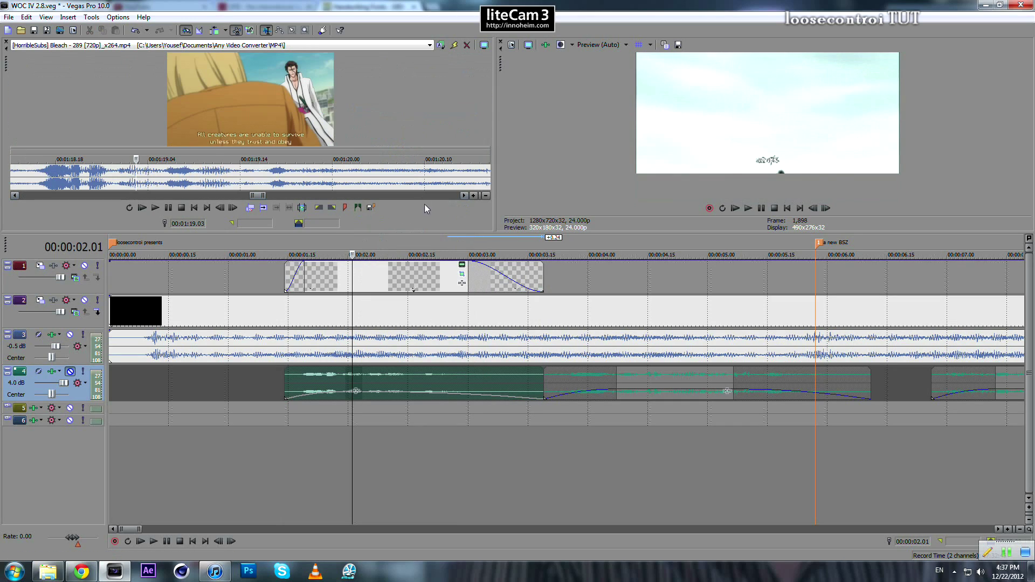
drag(426, 232, 427, 303)
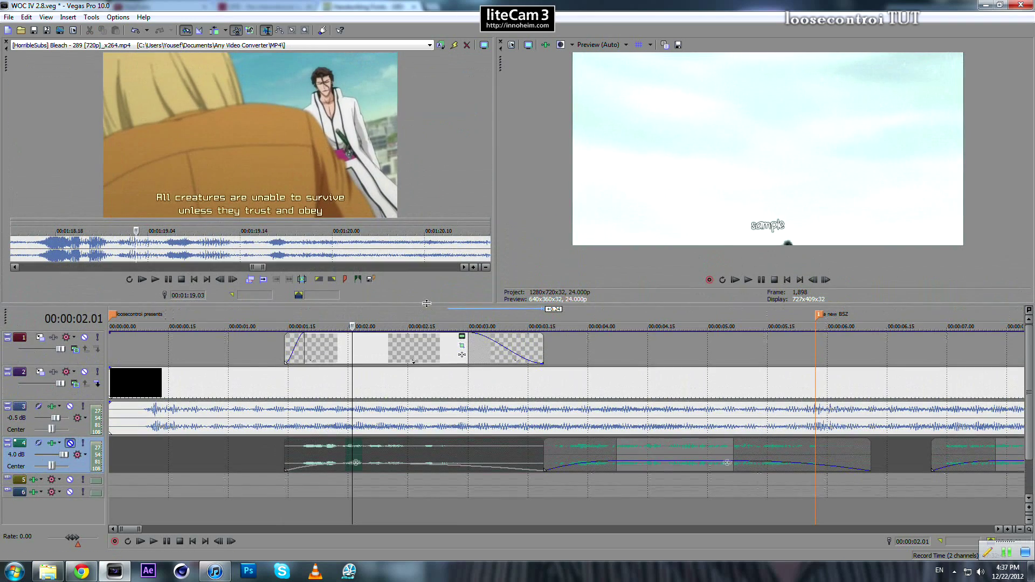
right_click(356, 454)
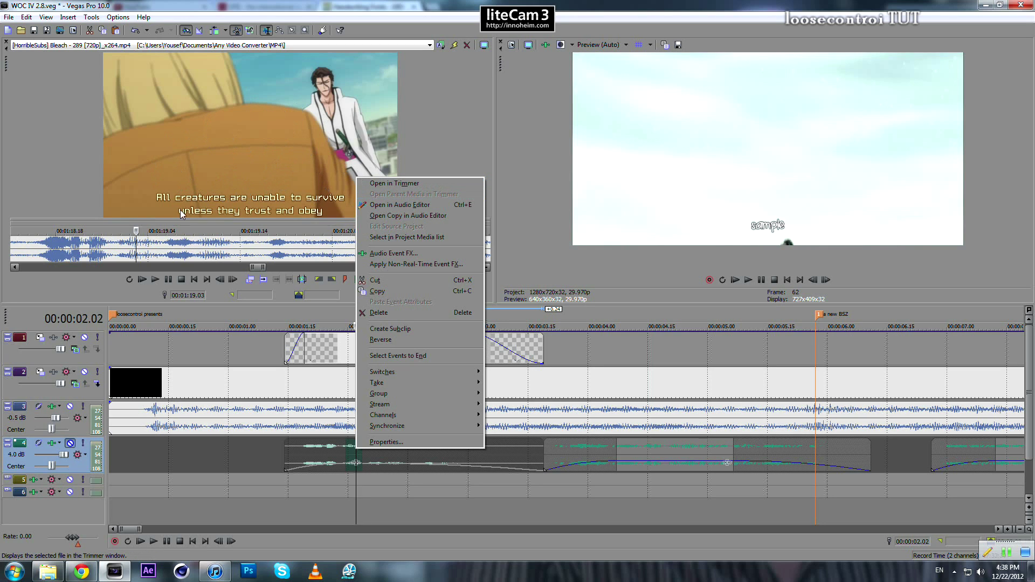
Open the text settings of the subtitle at 00:00:01.14 and select the word 'sample'.
click(284, 336)
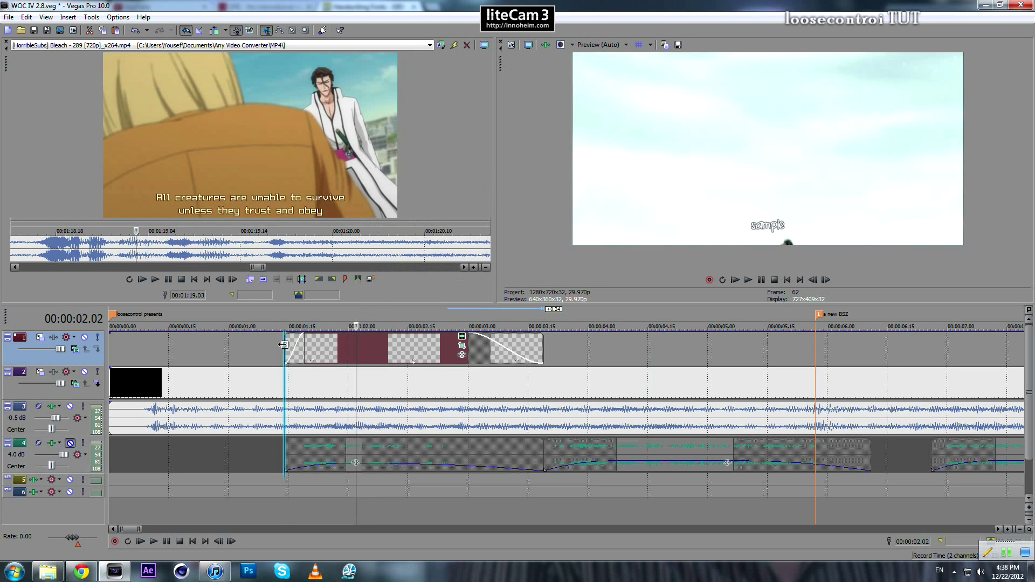
click(462, 338)
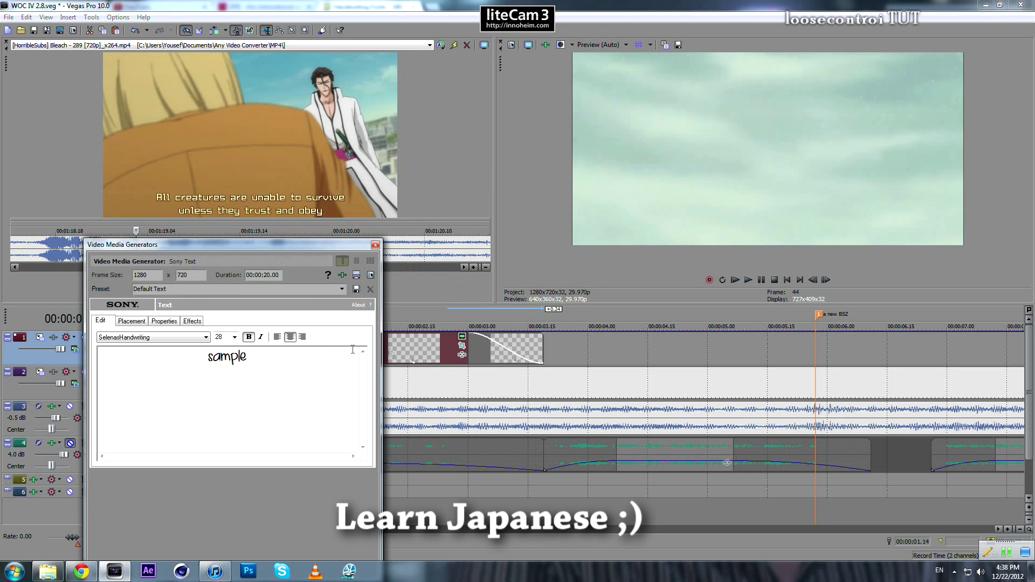
drag(307, 365, 173, 378)
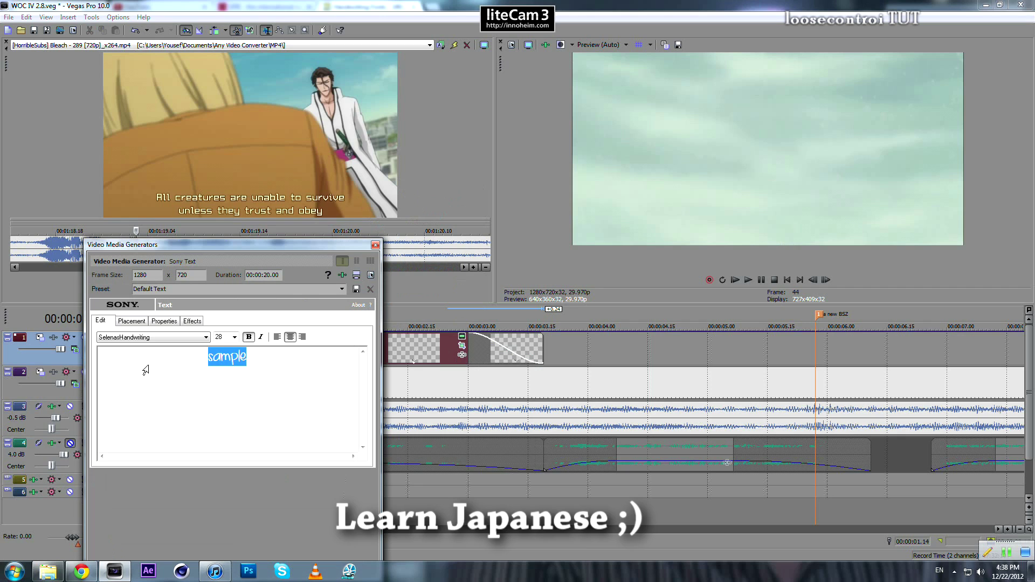
Replace 'sample' with 'All creatures are unable to blah blah blag', correcting the typos along the way.
text(All c)
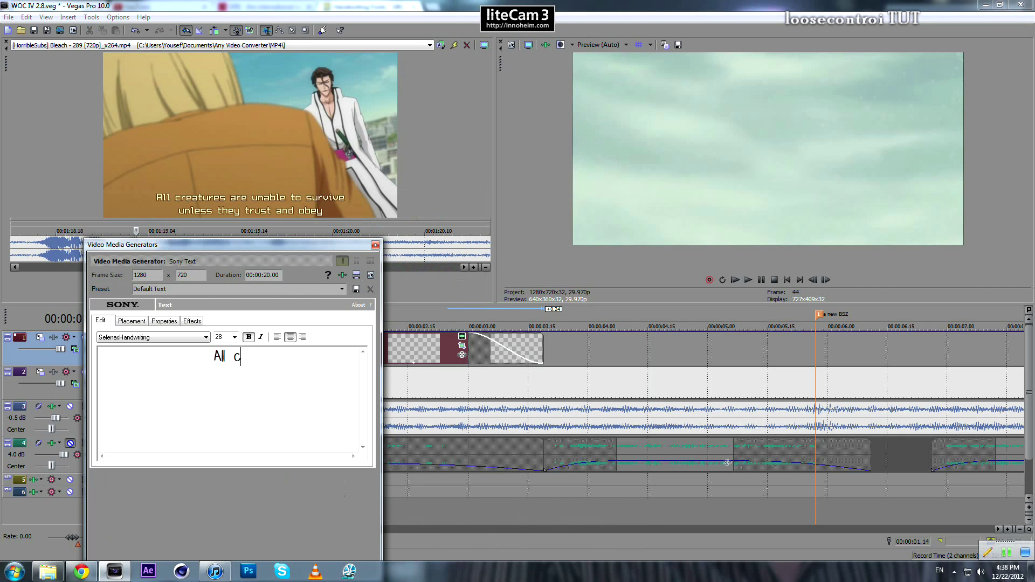
text(reatures are )
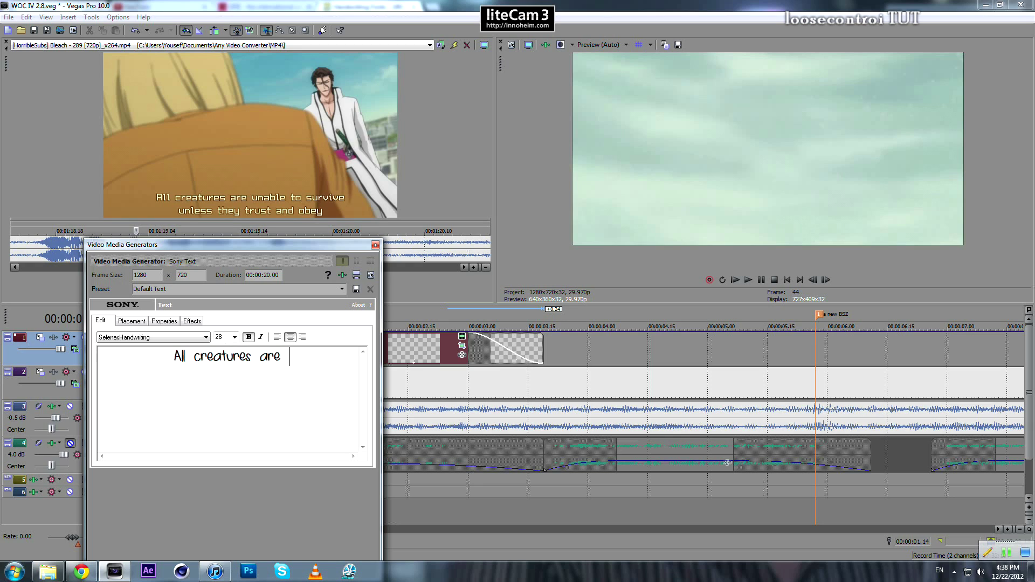
text(una)
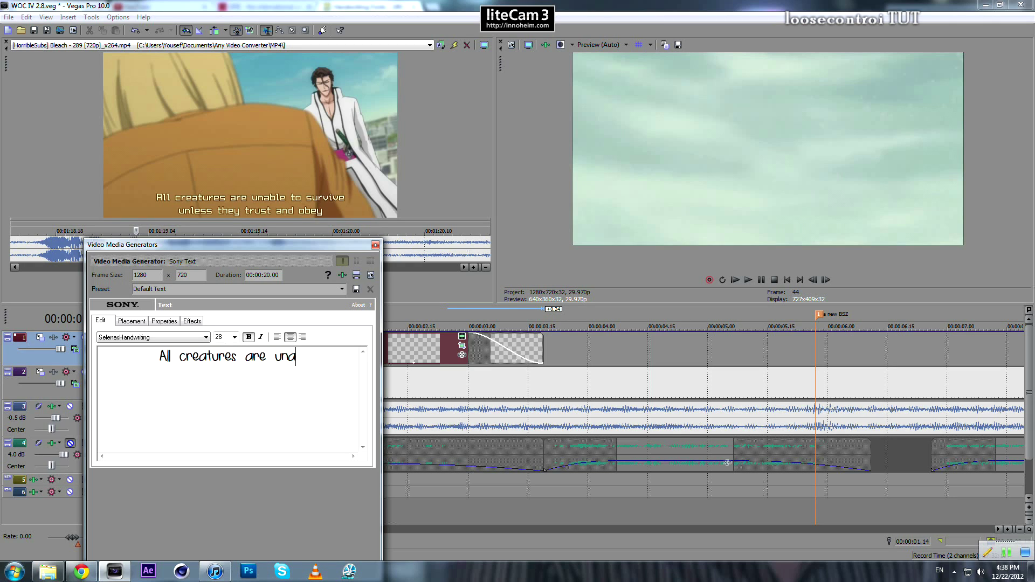
text(ble to)
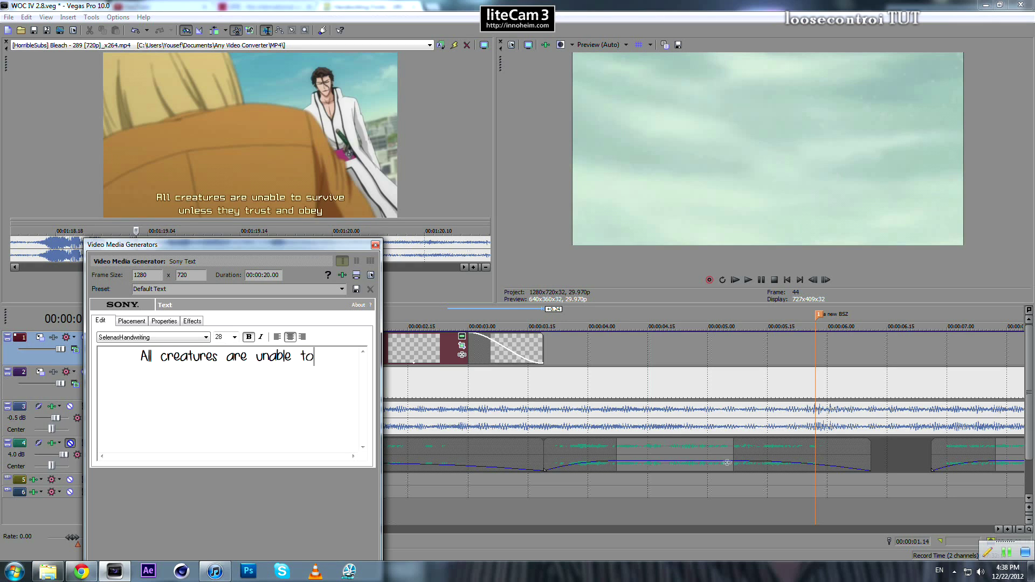
text( blahg)
key(BackSpace)
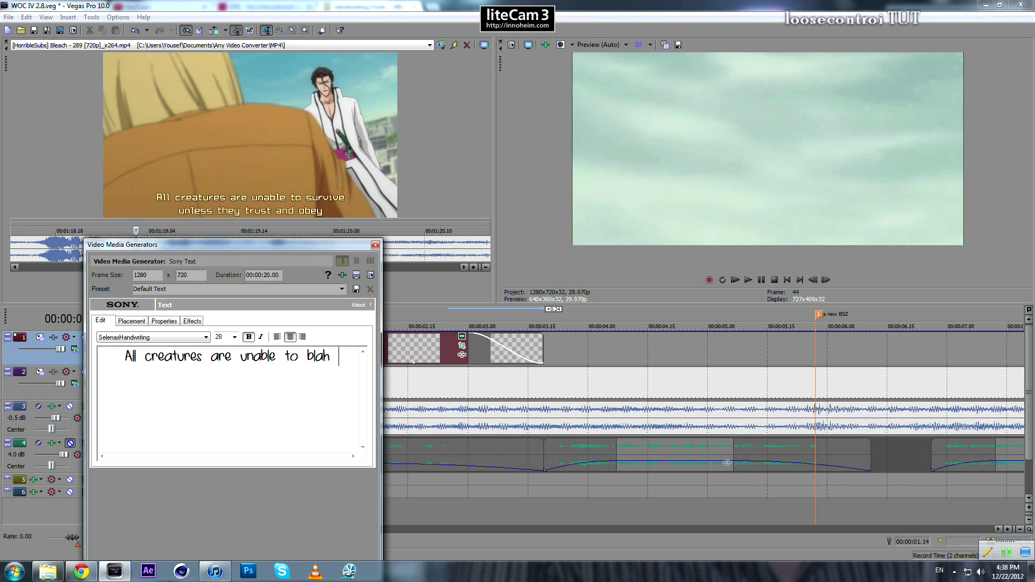
text(blah bal)
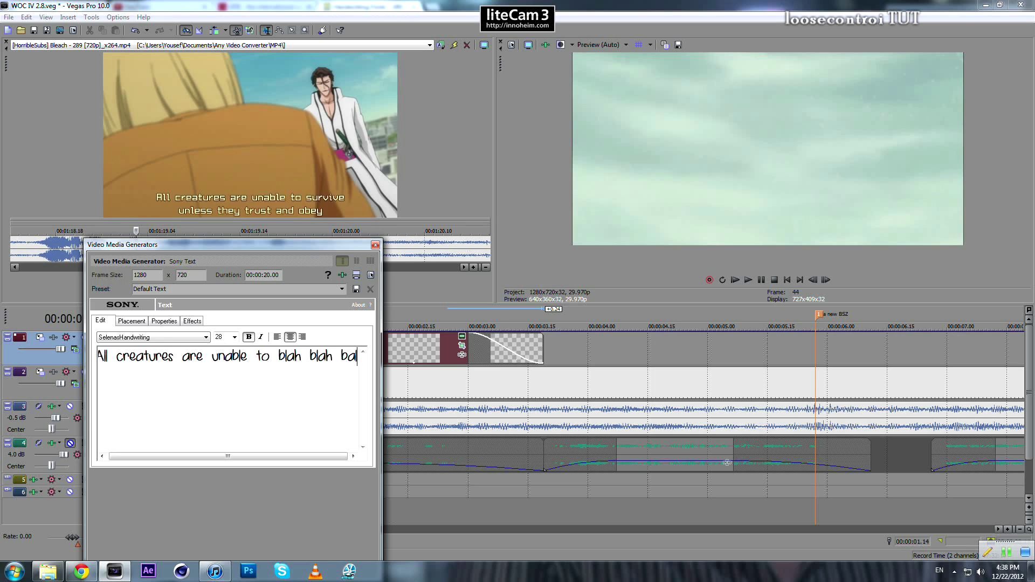
key(BackSpace)
key(BackSpace)
text(lag)
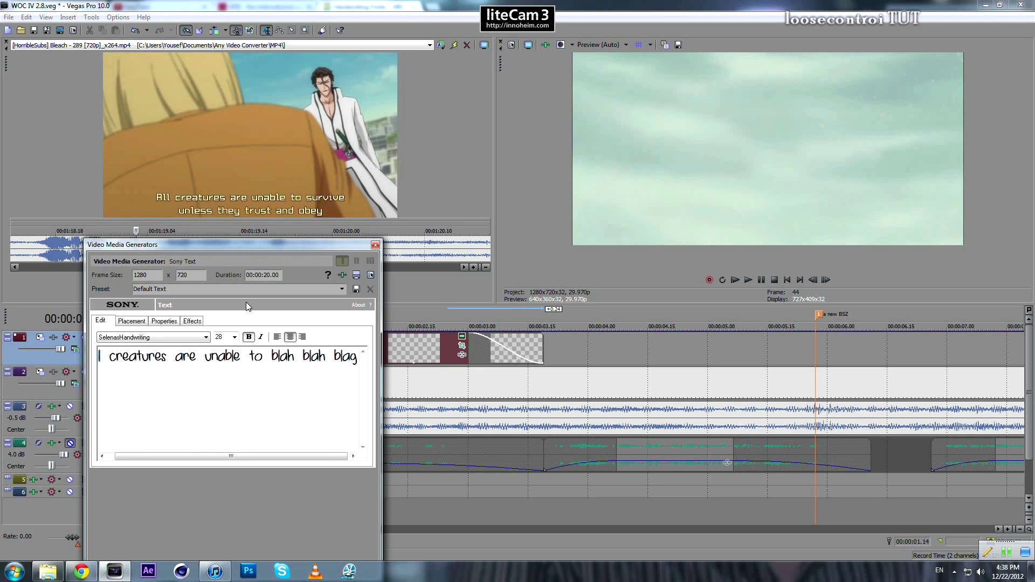
Close the text settings and put the playhead inside the first subtitle.
click(375, 245)
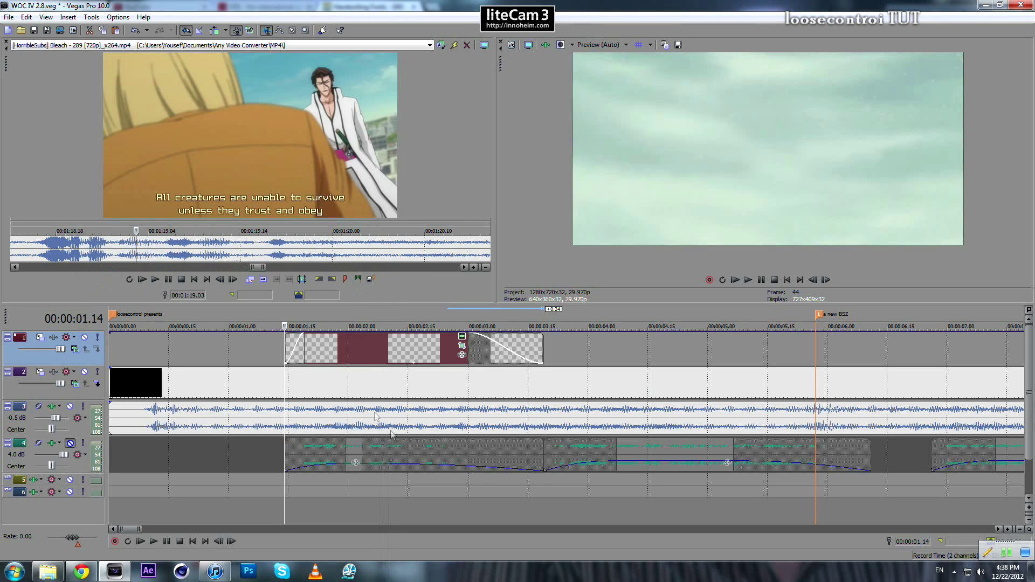
click(283, 379)
scroll(560, 380, down, 5)
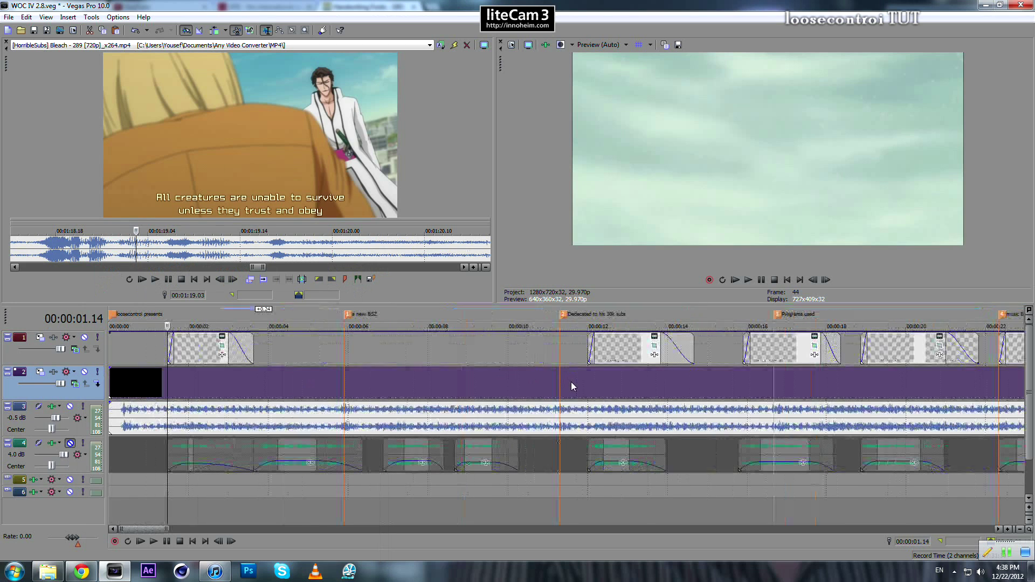
scroll(242, 422, up, 5)
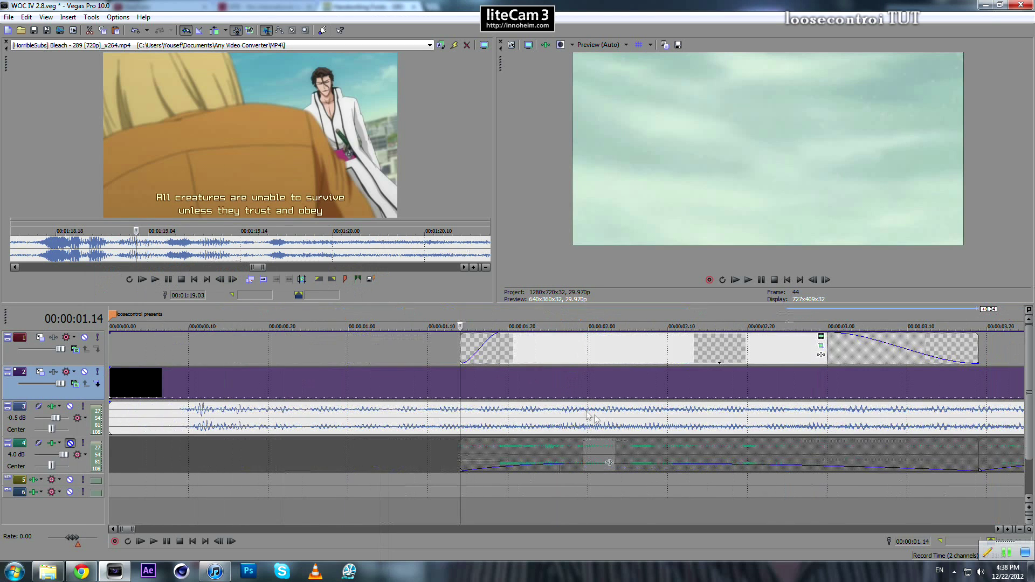
click(697, 455)
click(698, 453)
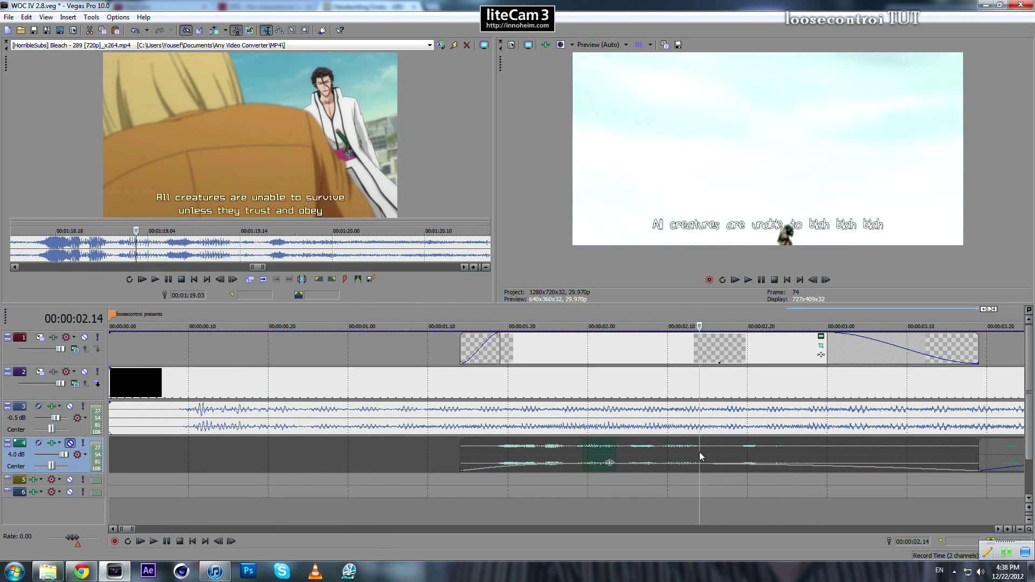
scroll(700, 453, down, 2)
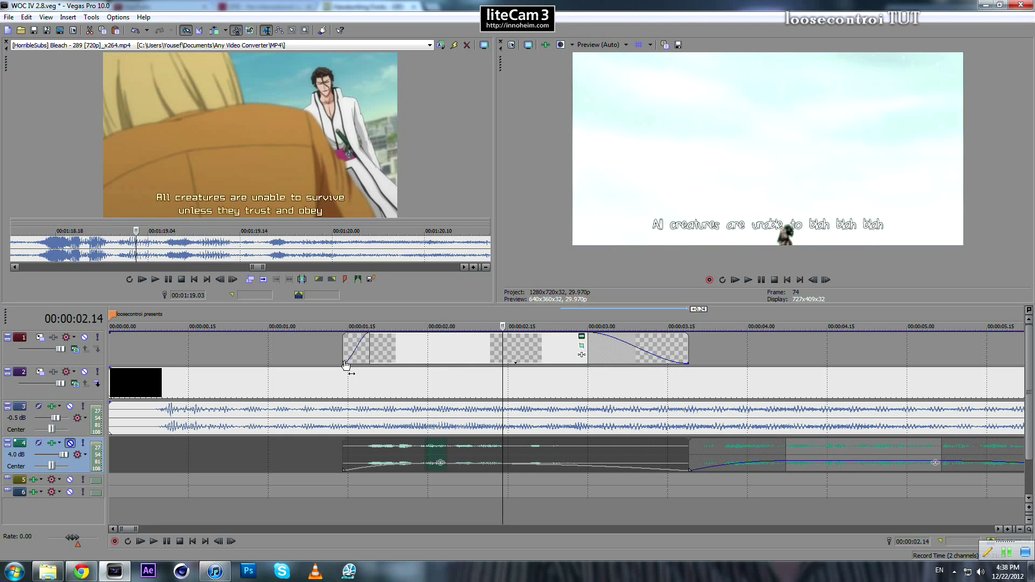
Slide the subtitle to overlap the previous event and lengthen its fade-out.
mouse_move(695, 347)
mouse_down()
mouse_move(405, 345)
mouse_move(688, 353)
mouse_up()
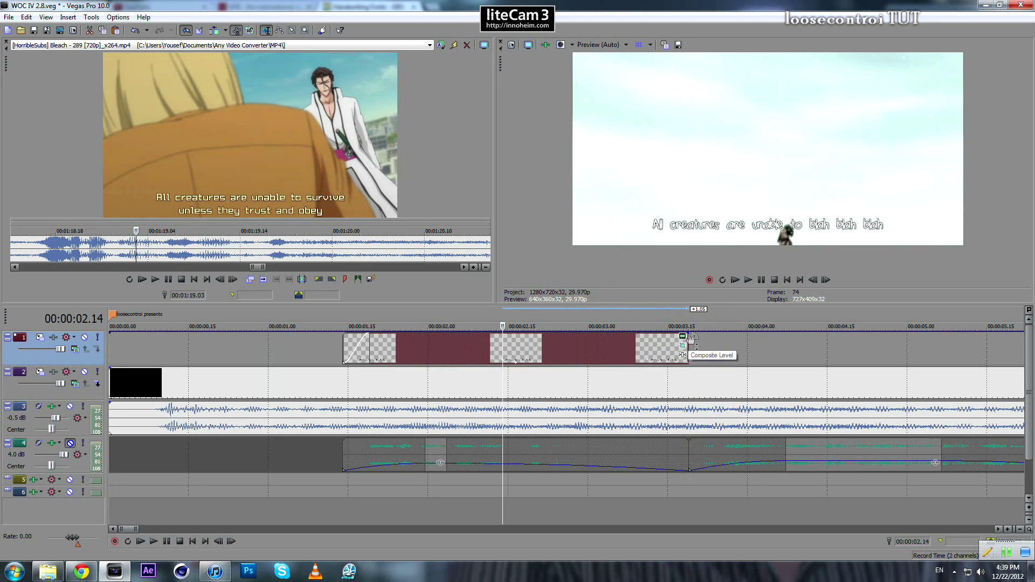
drag(691, 337, 554, 355)
scroll(557, 393, down, 4)
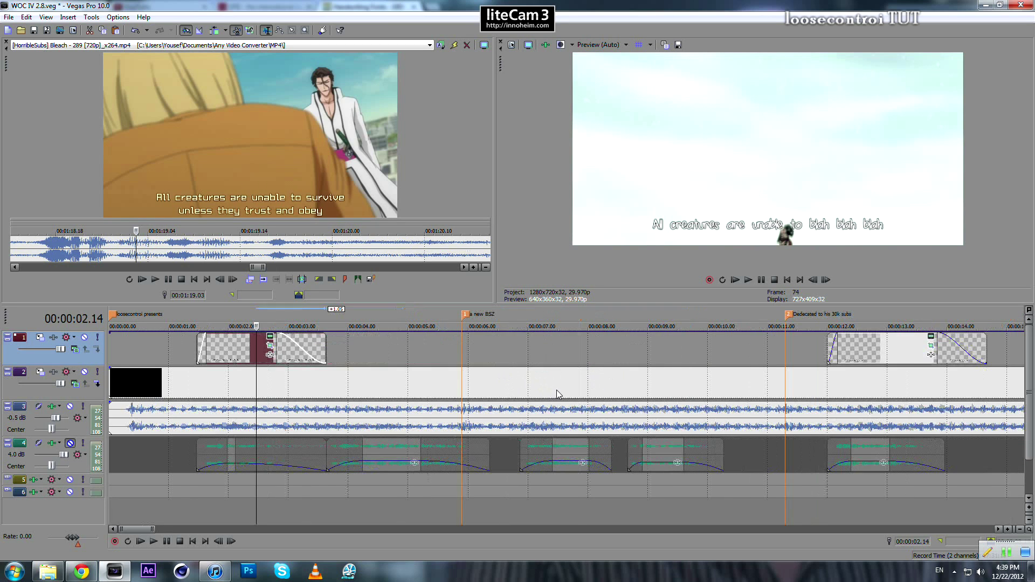
Paste a new copy of the subtitle event after the first one on track 1 and lengthen it.
click(327, 378)
click(327, 348)
key(ctrl+v)
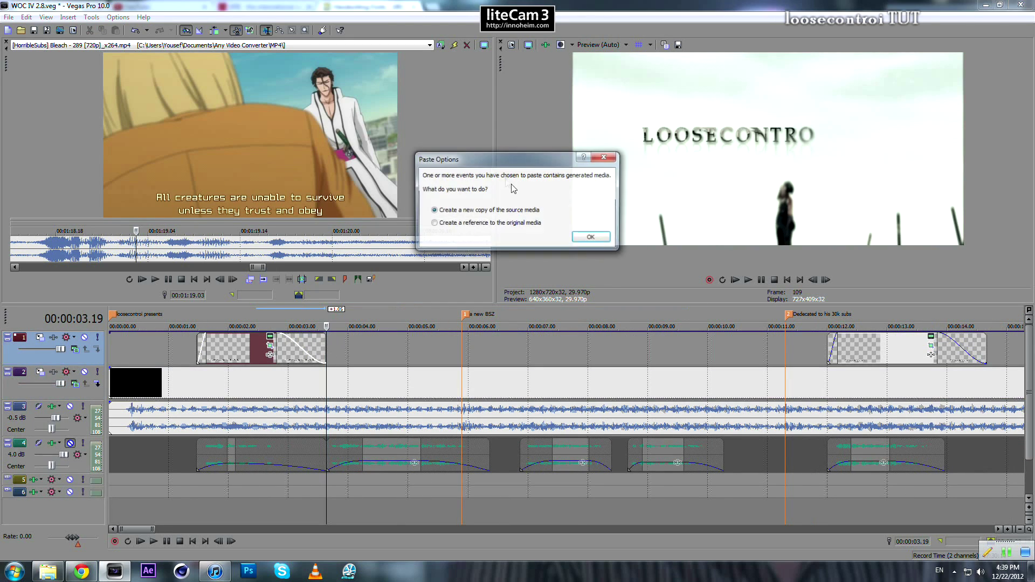
click(593, 238)
drag(454, 350, 490, 351)
Paste a second new copy of the subtitle event after the lengthened one.
click(508, 353)
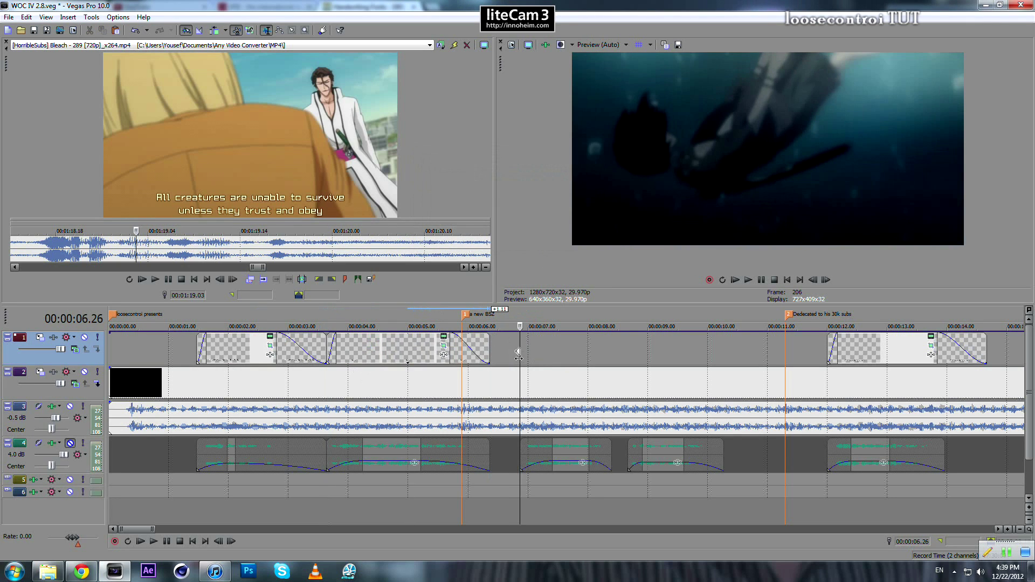
key(ctrl+v)
click(593, 237)
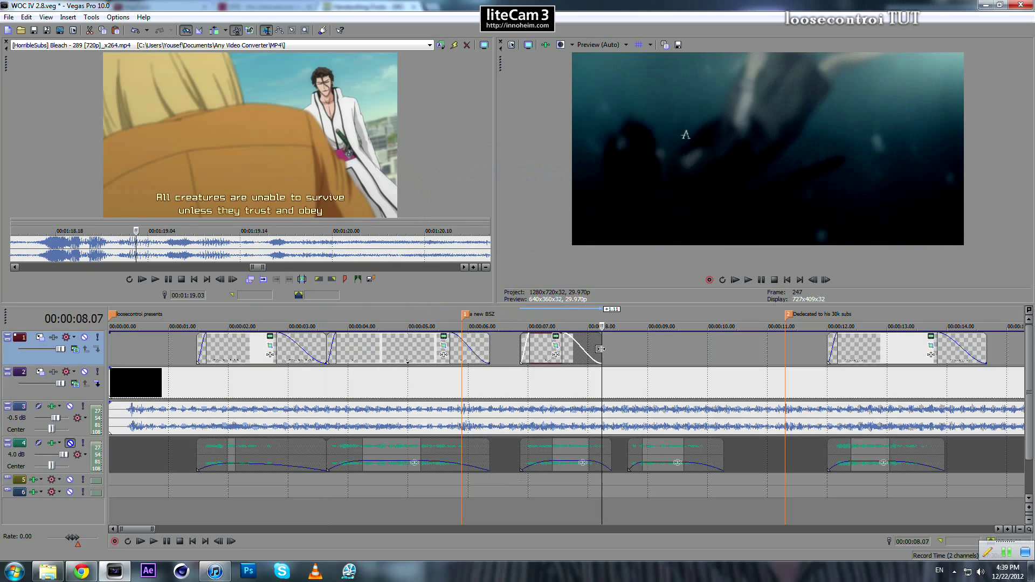
scroll(600, 349, down, 10)
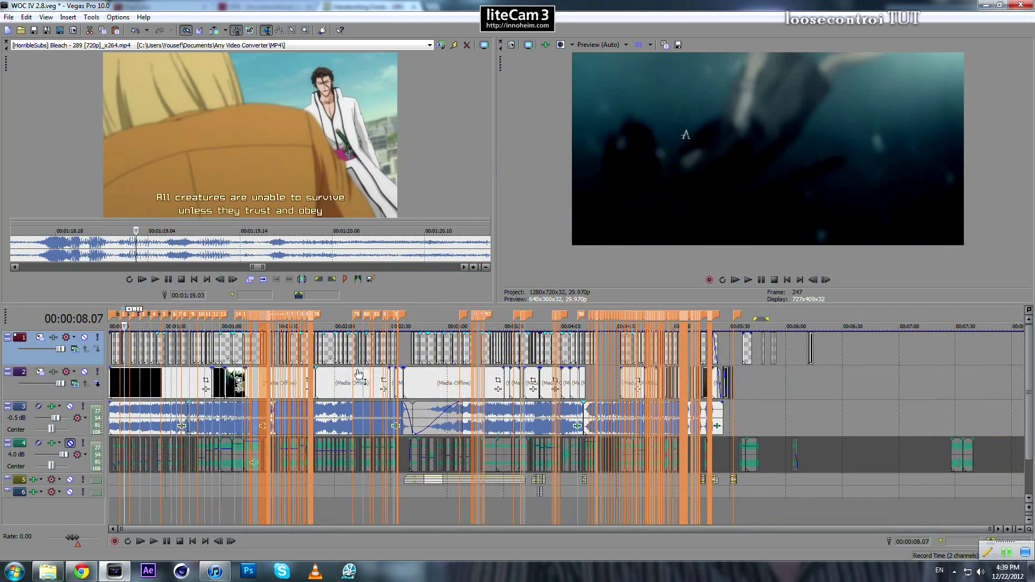
scroll(310, 350, up, 10)
key(ctrl+z)
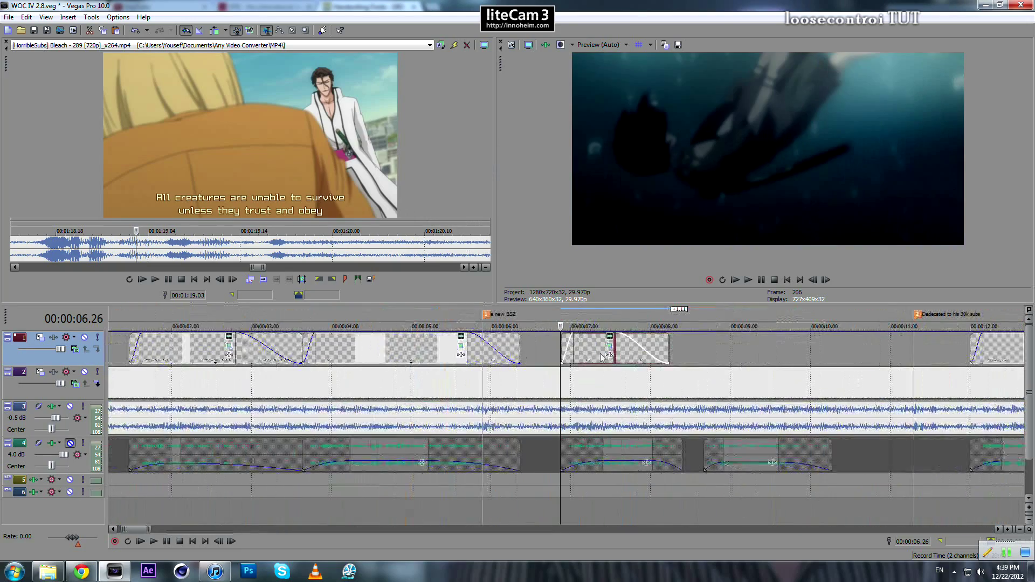
scroll(630, 358, down, 10)
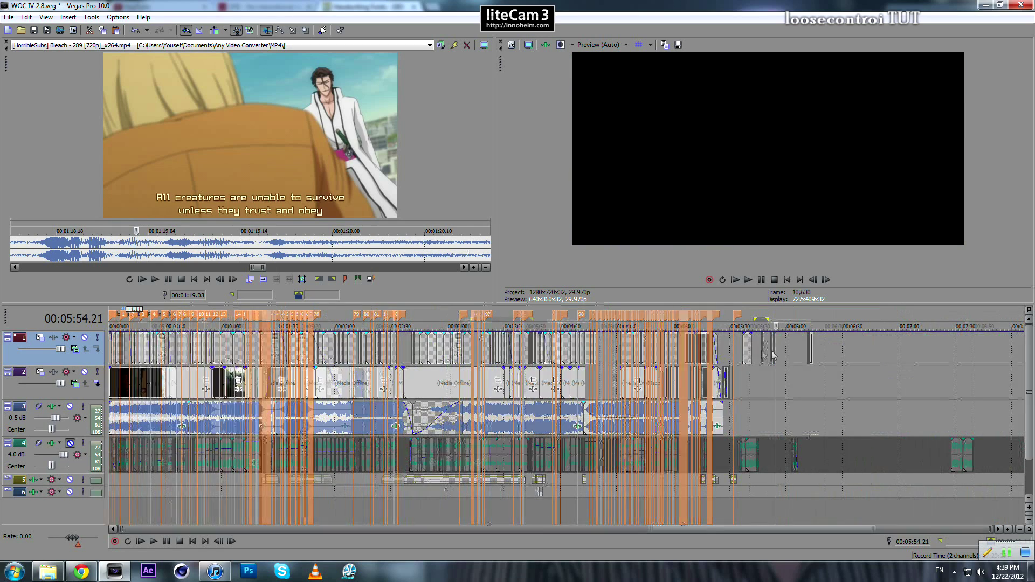
scroll(437, 360, up, 10)
Paste a new copy of the subtitle right at the end of the 'sample' event.
scroll(571, 362, down, 4)
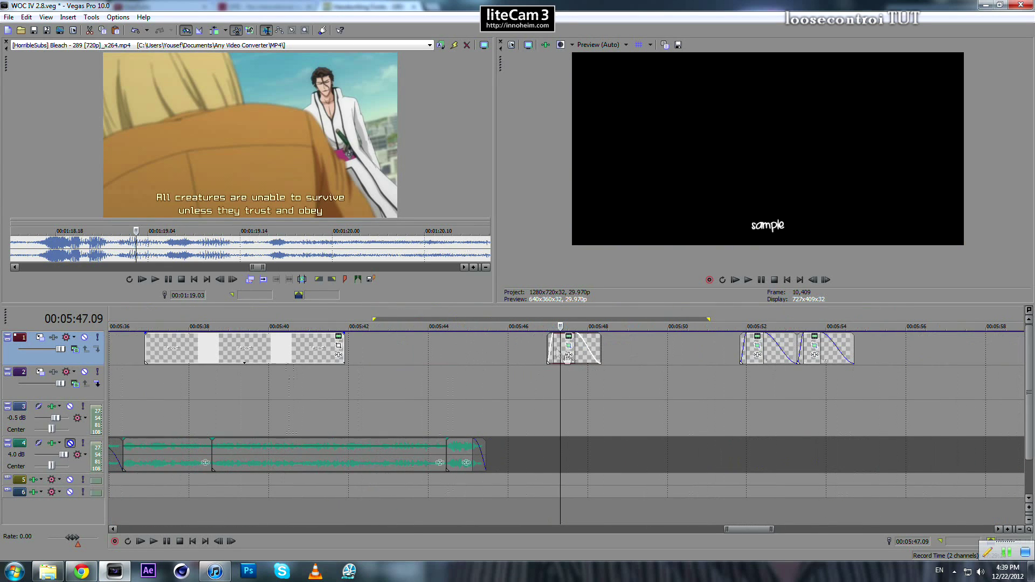
click(601, 347)
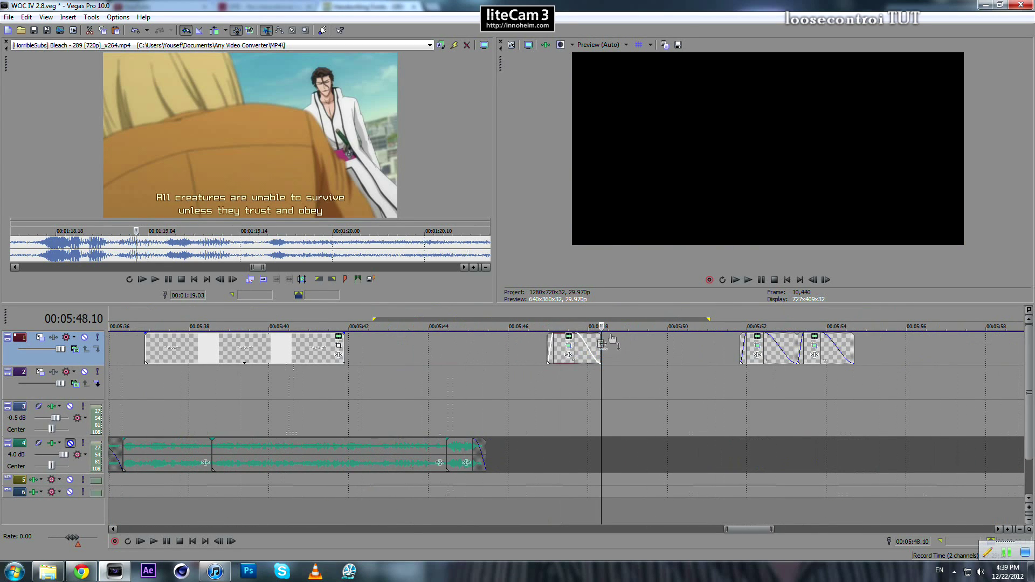
key(ctrl+v)
click(592, 238)
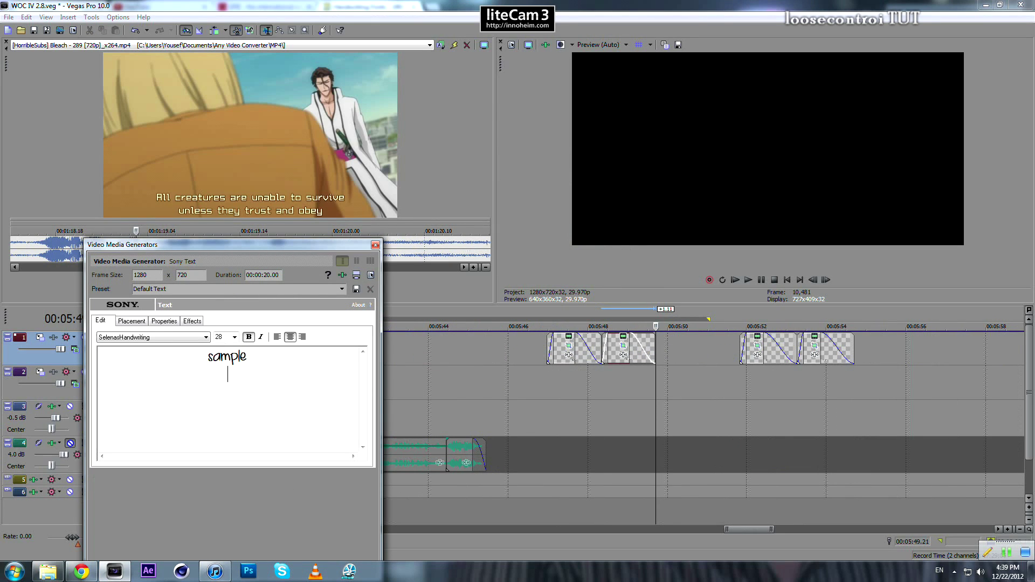
Edit the new copy's text so both lines read 'sample', then reopen its text settings.
text(le)
click(375, 244)
scroll(609, 376, up, 3)
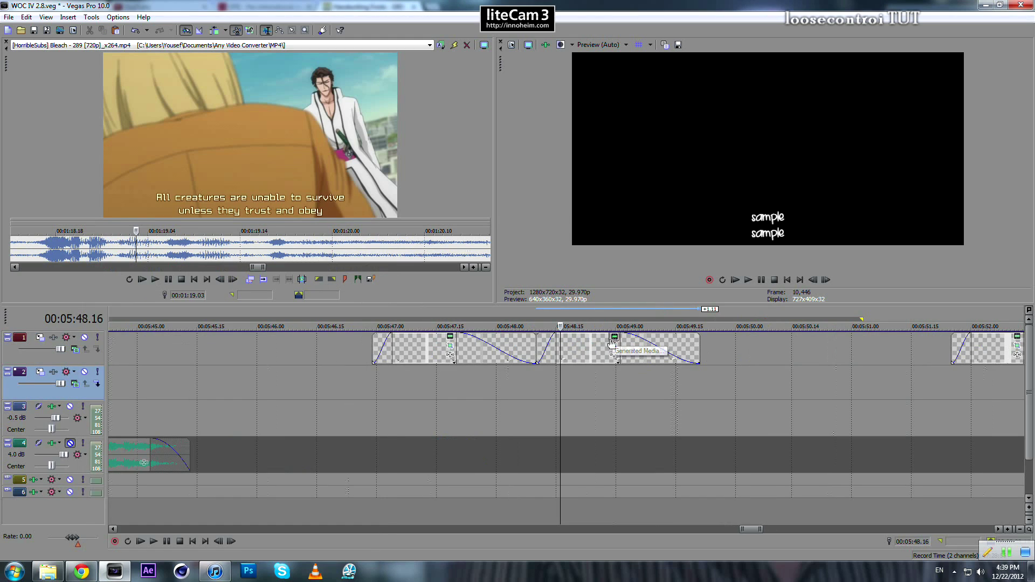
click(614, 336)
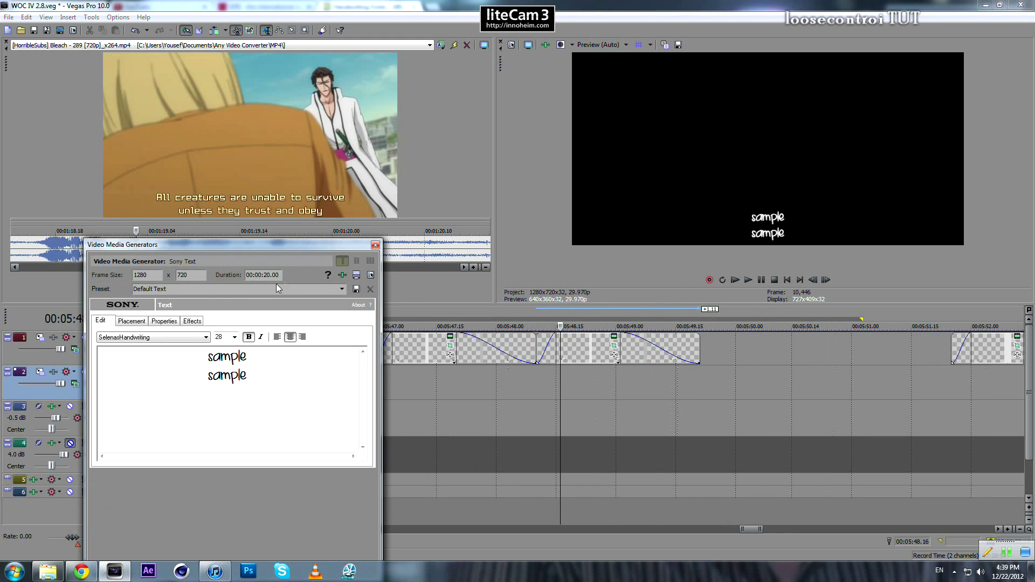
Lower the Leading slider on the Properties tab to bring the two lines closer.
click(135, 322)
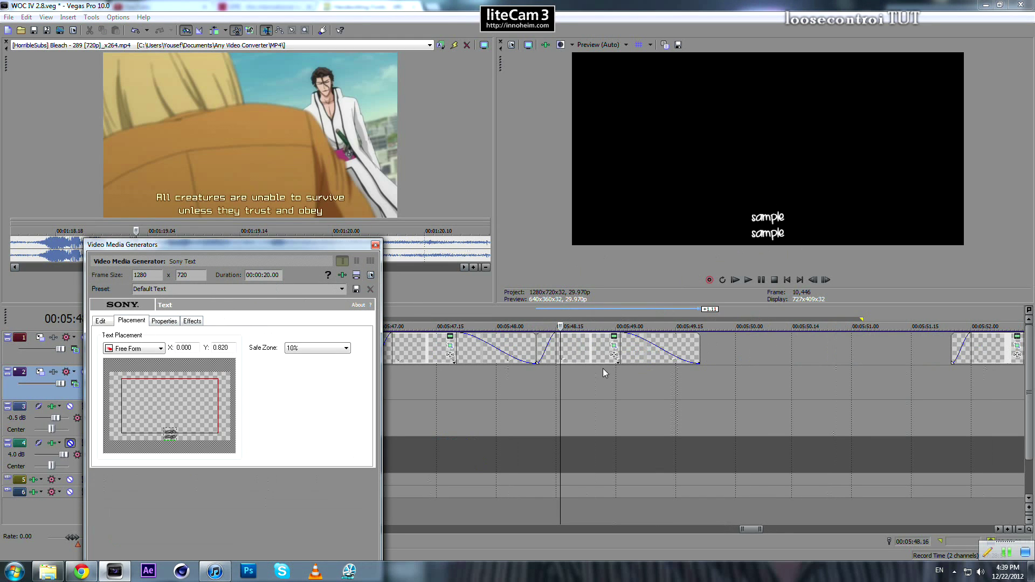
click(173, 322)
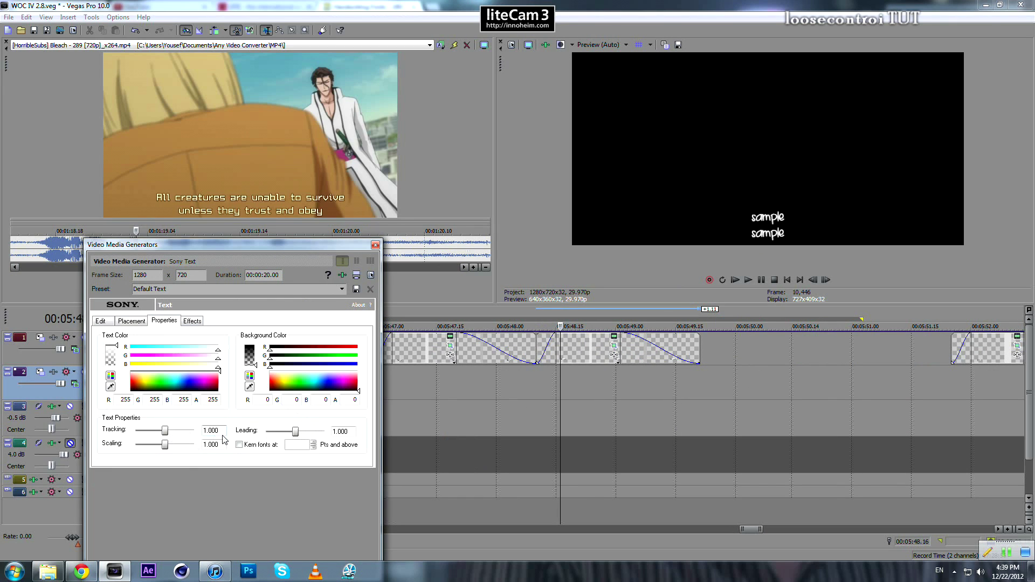
drag(294, 433, 291, 432)
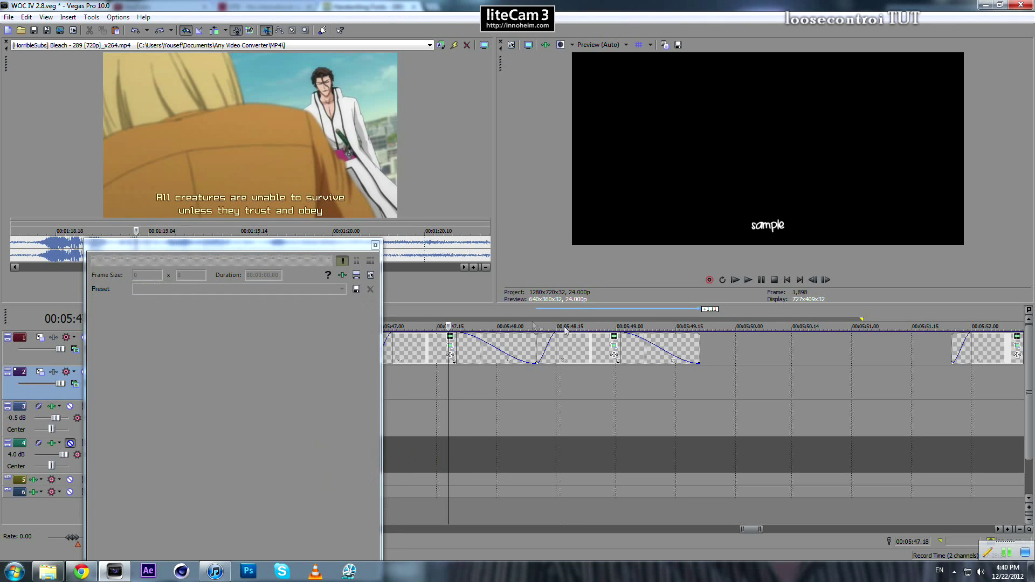
click(142, 322)
click(174, 325)
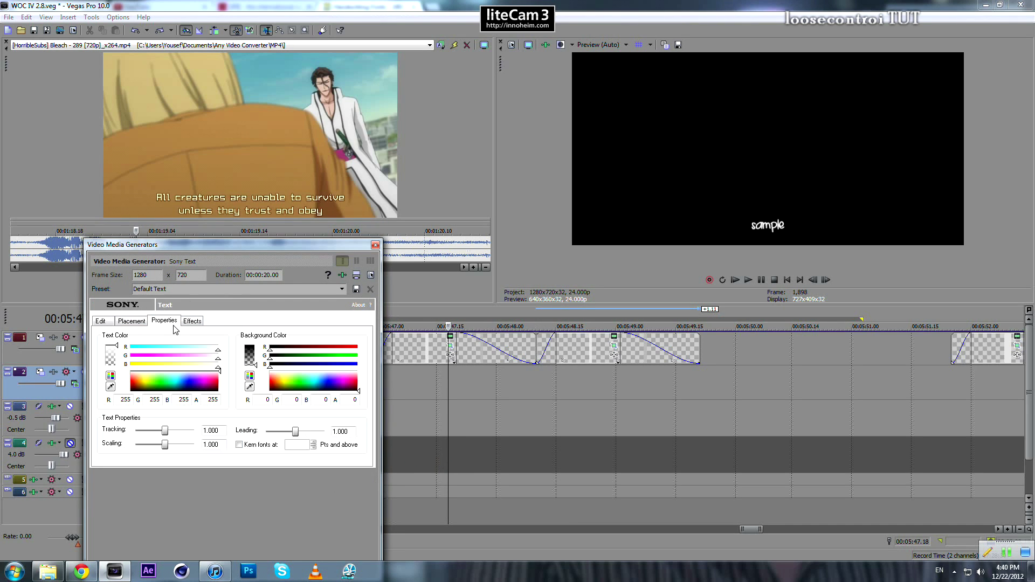
Tighten the two-line subtitle's leading to 0.833 and close the Video Media Generators window.
click(574, 379)
click(614, 338)
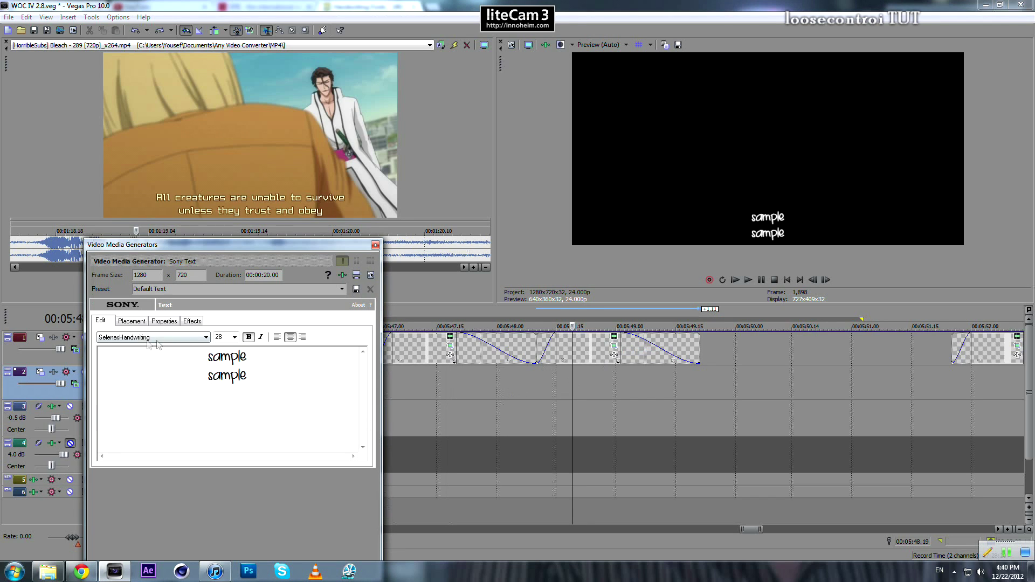
click(133, 322)
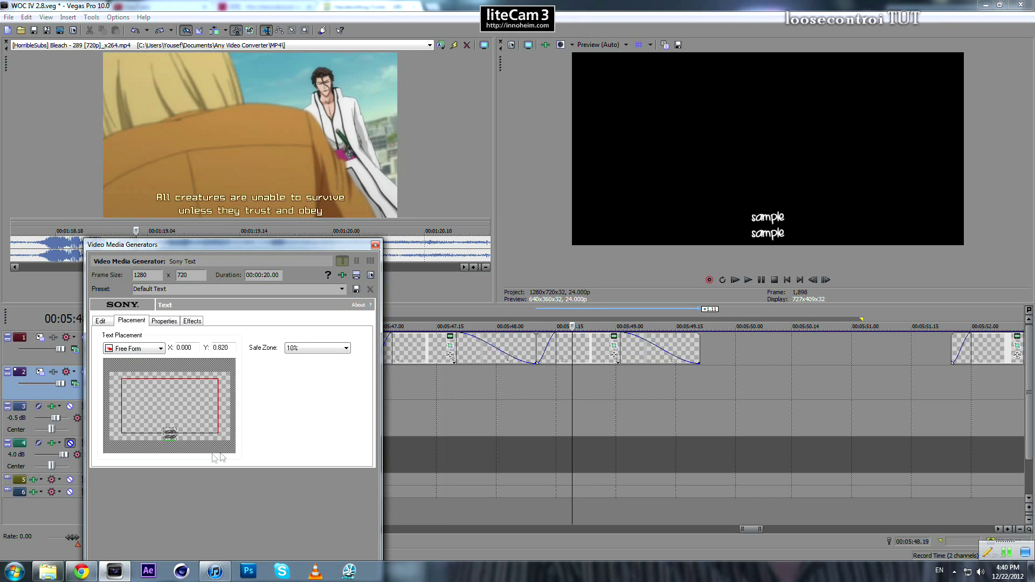
click(177, 321)
drag(295, 431, 290, 432)
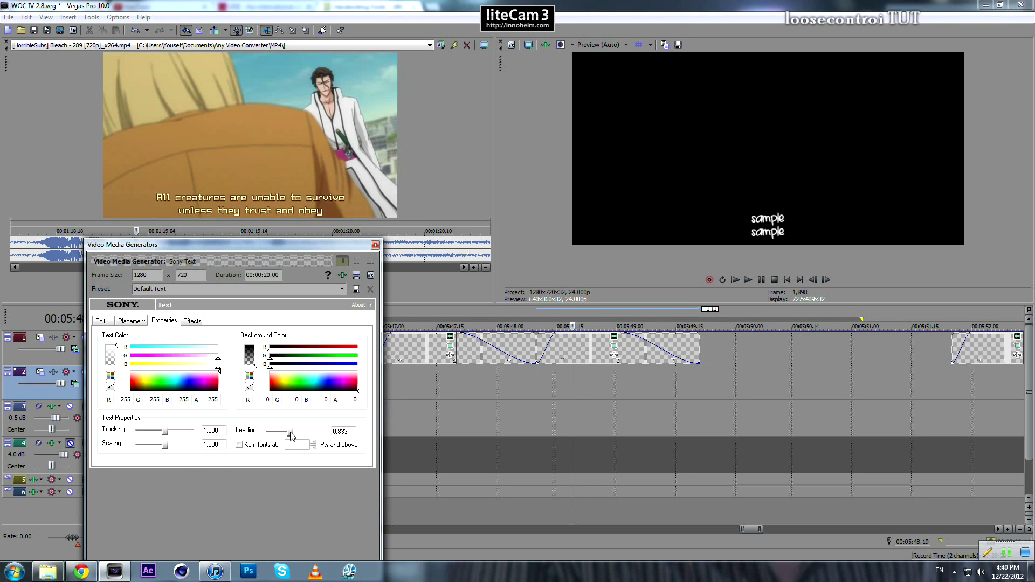
click(375, 245)
scroll(371, 386, down, 15)
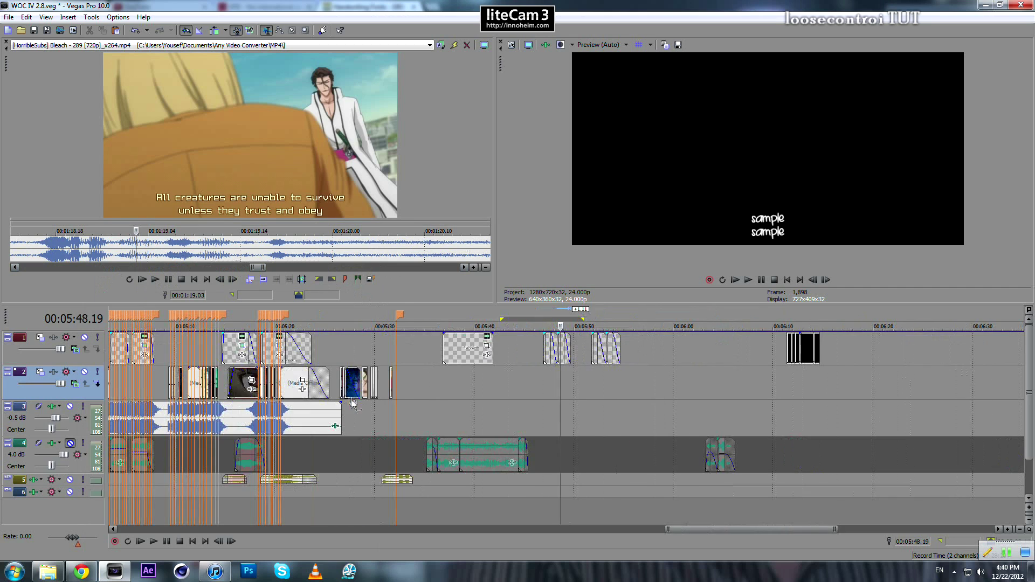